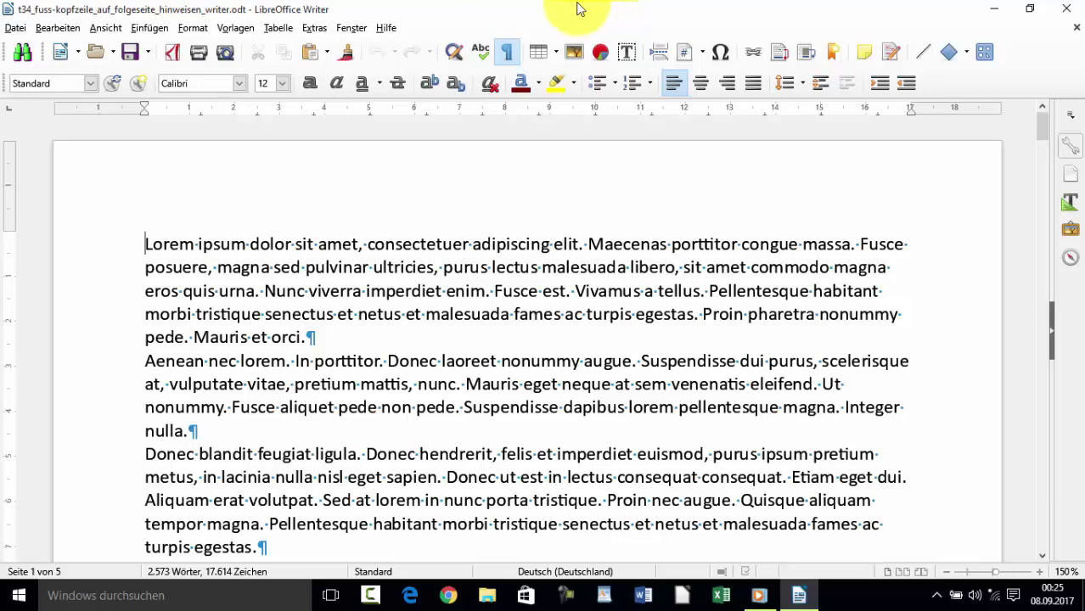
# Add an empty header to the Standard page style and open the Styles sidebar with F11
pyautogui.click(149, 28)
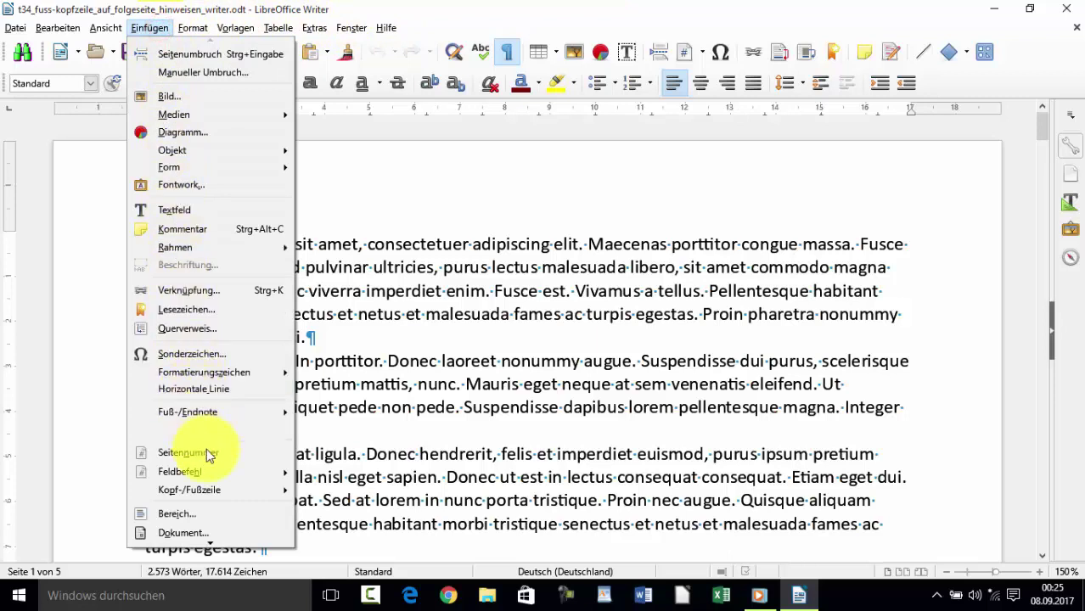
pyautogui.moveTo(212, 495)
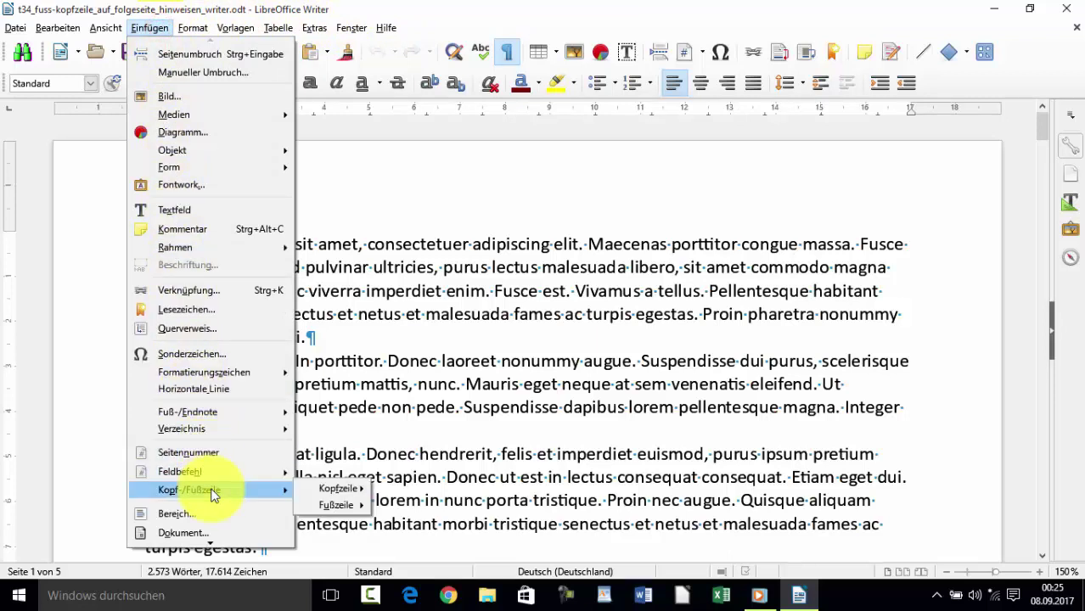
pyautogui.moveTo(313, 491)
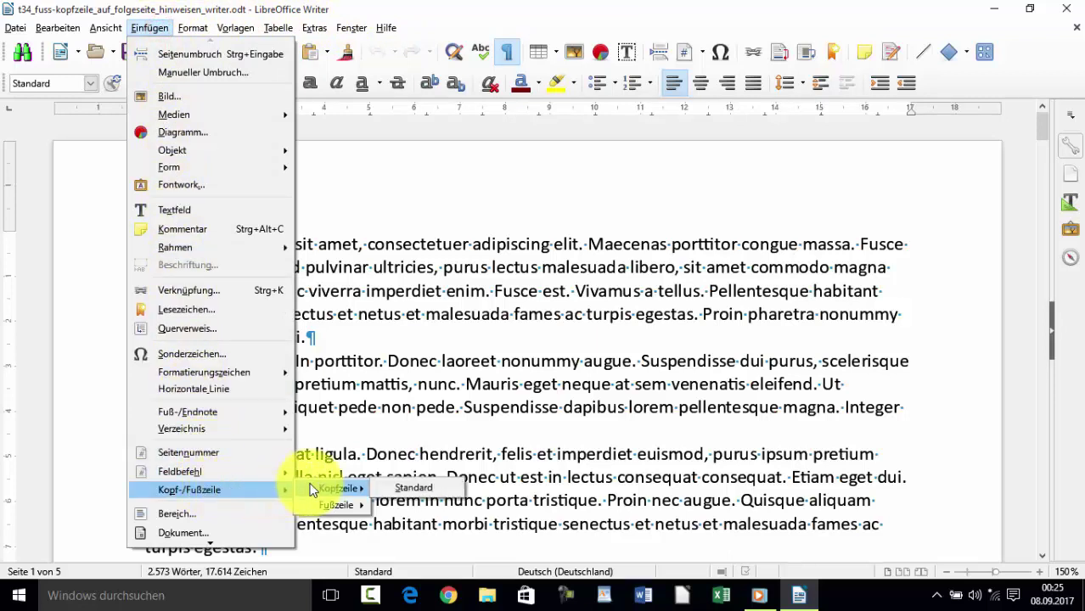
pyautogui.click(435, 488)
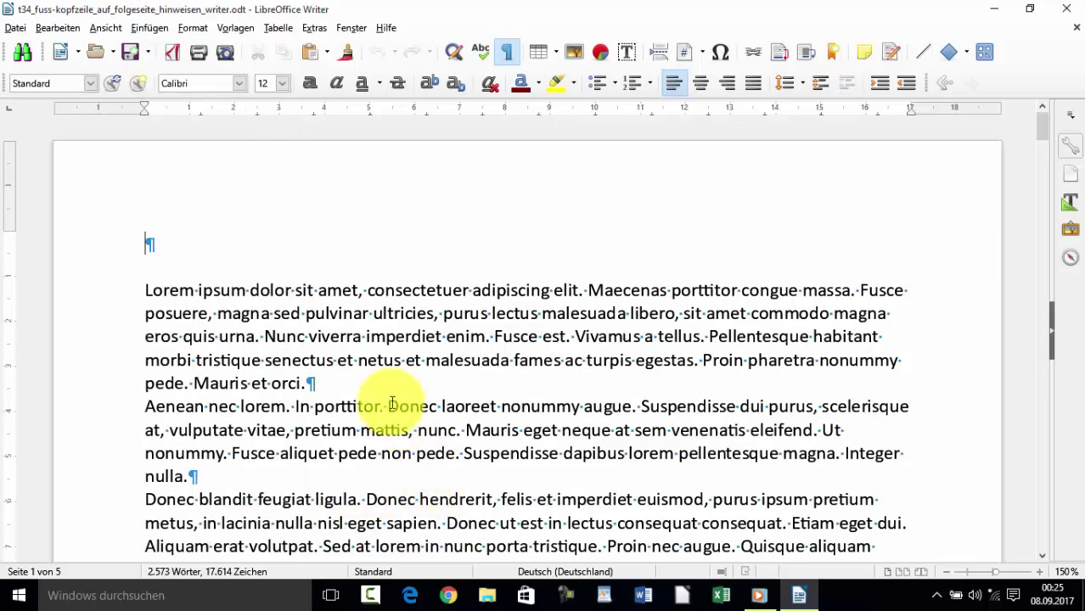
pyautogui.click(165, 238)
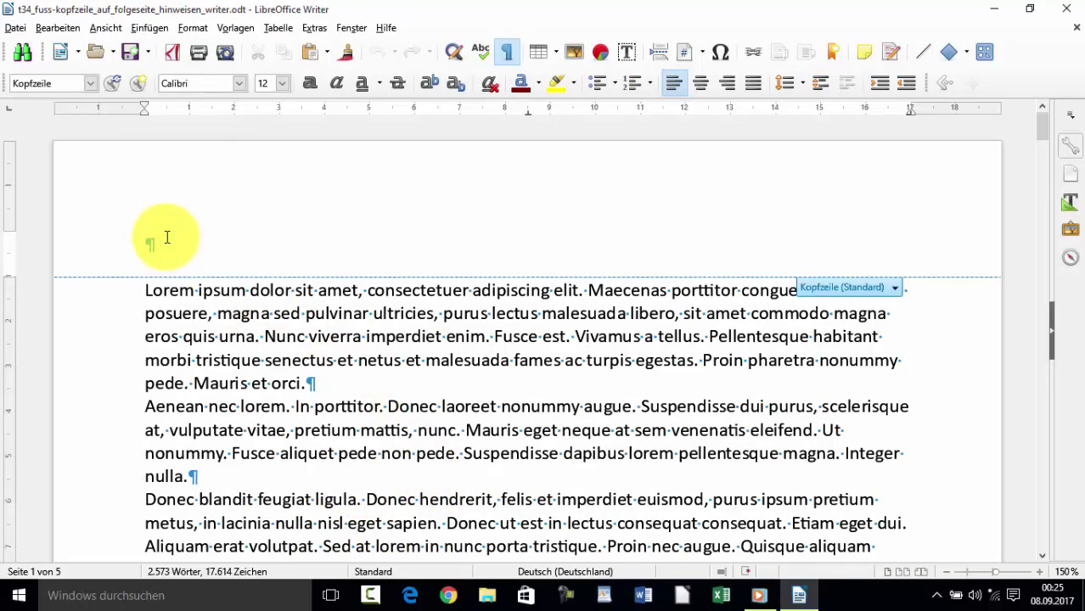
pyautogui.press('F11')
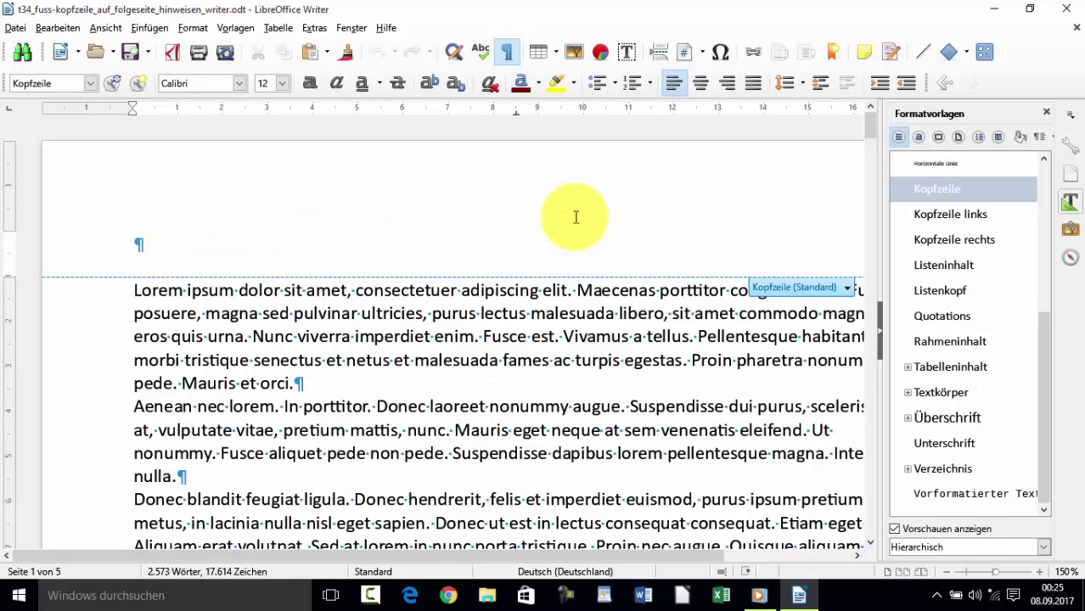
# Apply the Erste Seite page style to page 1 from the Page Styles list
pyautogui.click(959, 138)
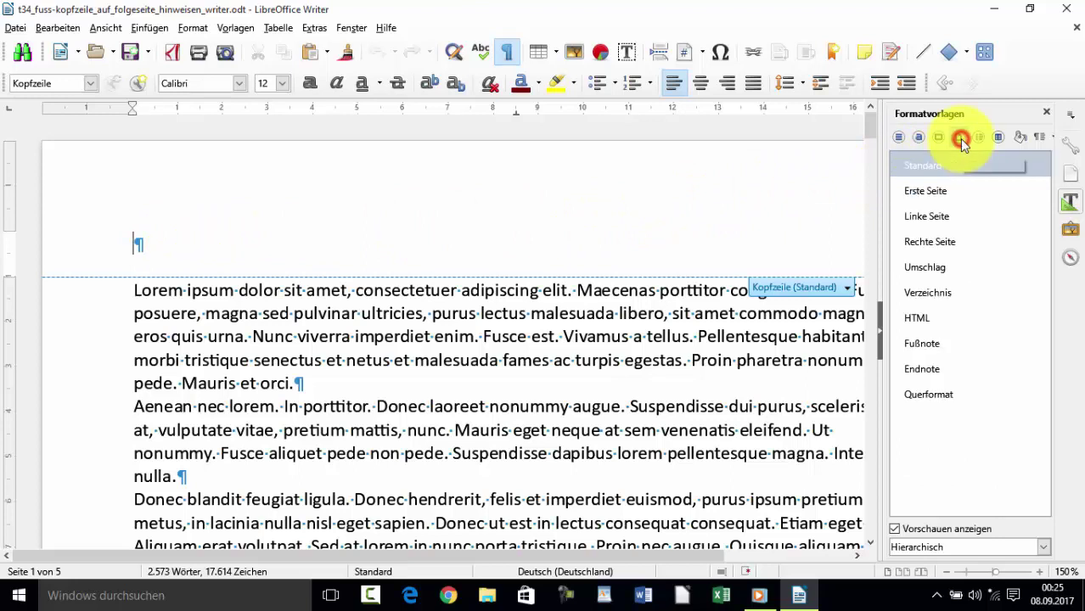
pyautogui.doubleClick(943, 193)
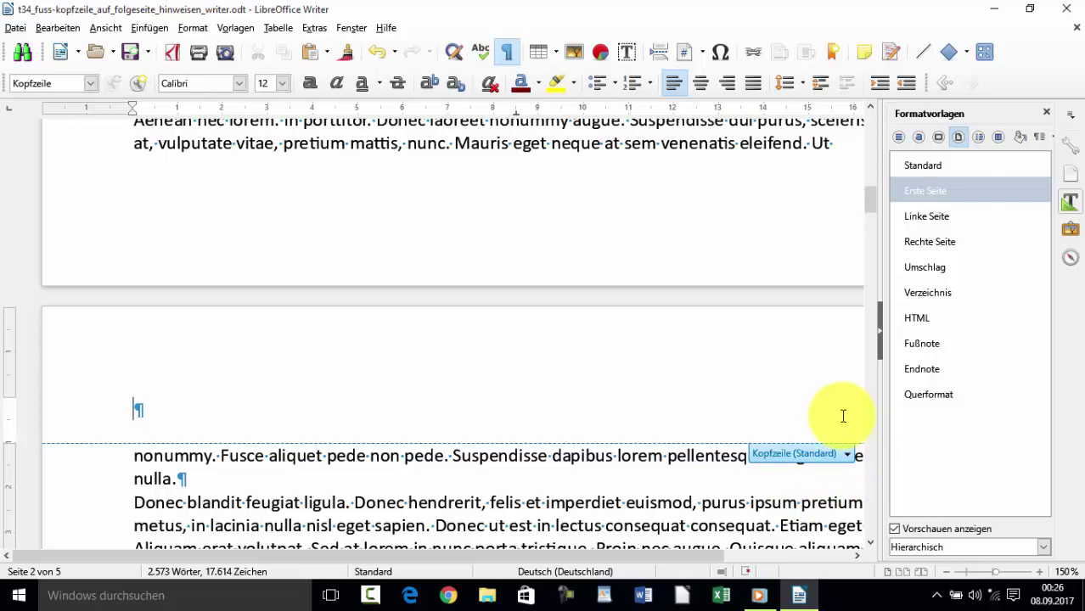
# Insert a centred page number into page 2's header, displaying 2
pyautogui.click(874, 204)
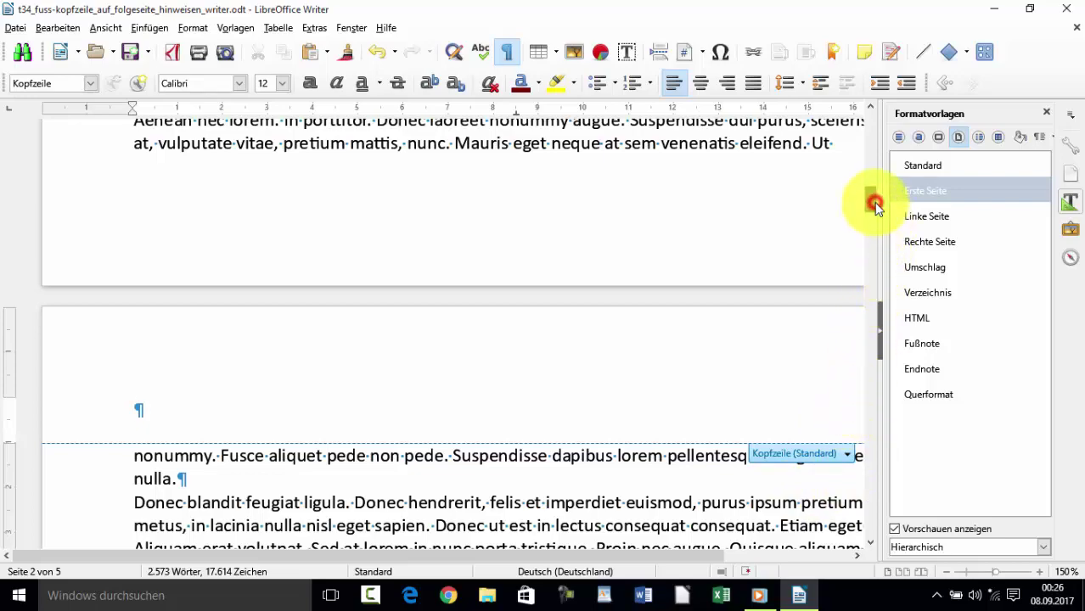
pyautogui.moveTo(874, 204)
pyautogui.mouseDown()
pyautogui.moveTo(880, 134)
pyautogui.moveTo(884, 204)
pyautogui.mouseUp()
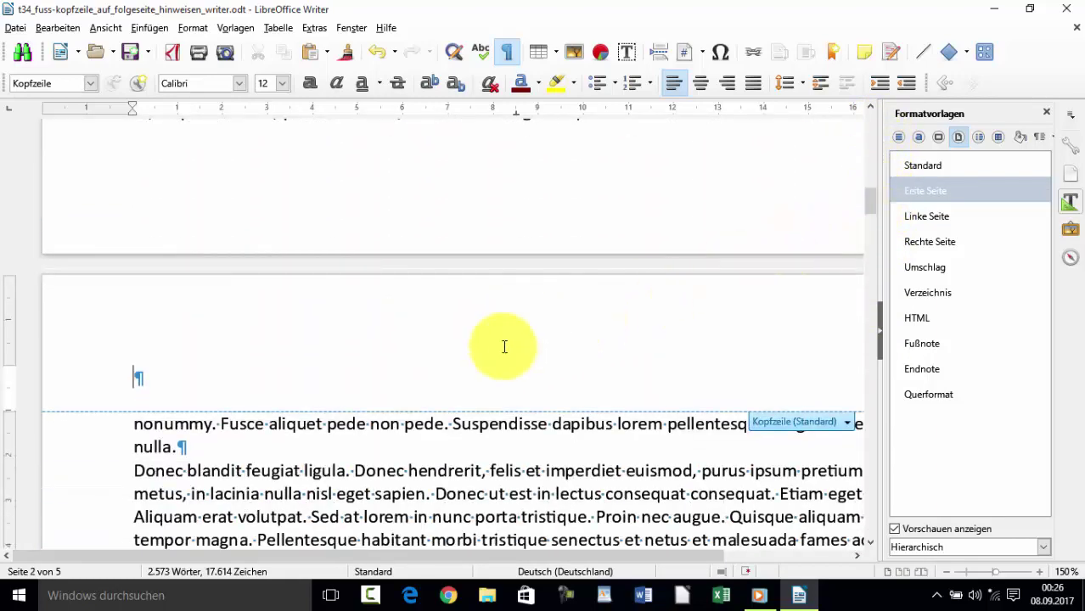
pyautogui.click(139, 376)
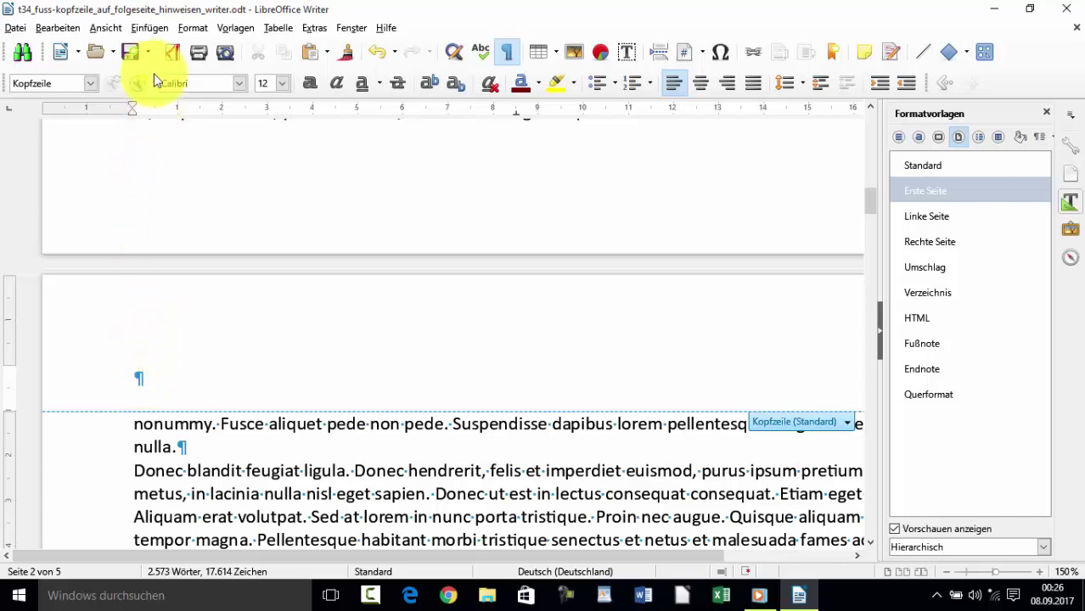
pyautogui.click(151, 32)
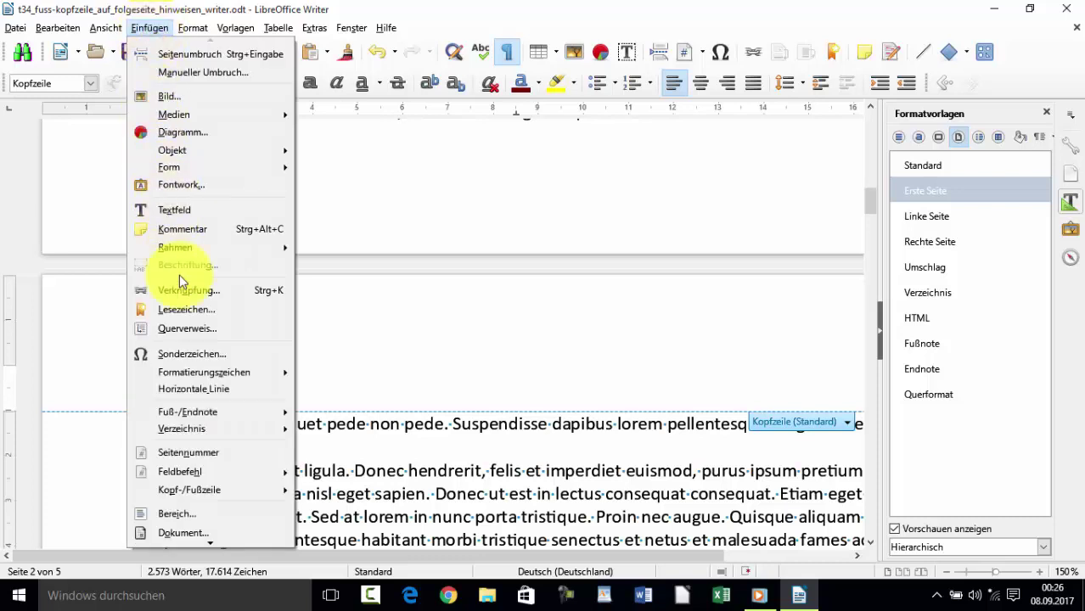
pyautogui.click(235, 452)
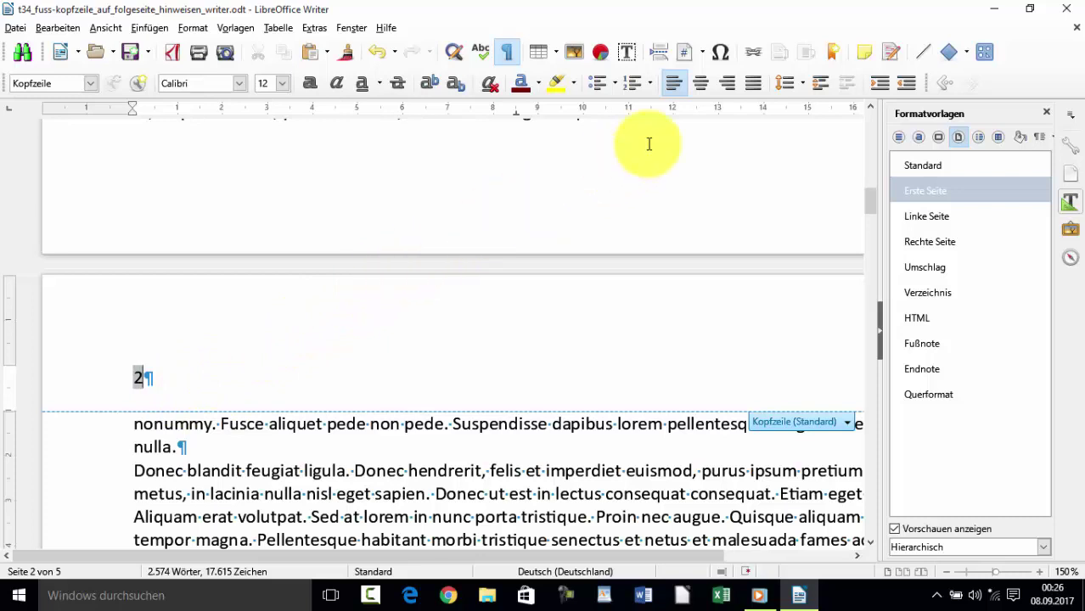
pyautogui.click(700, 84)
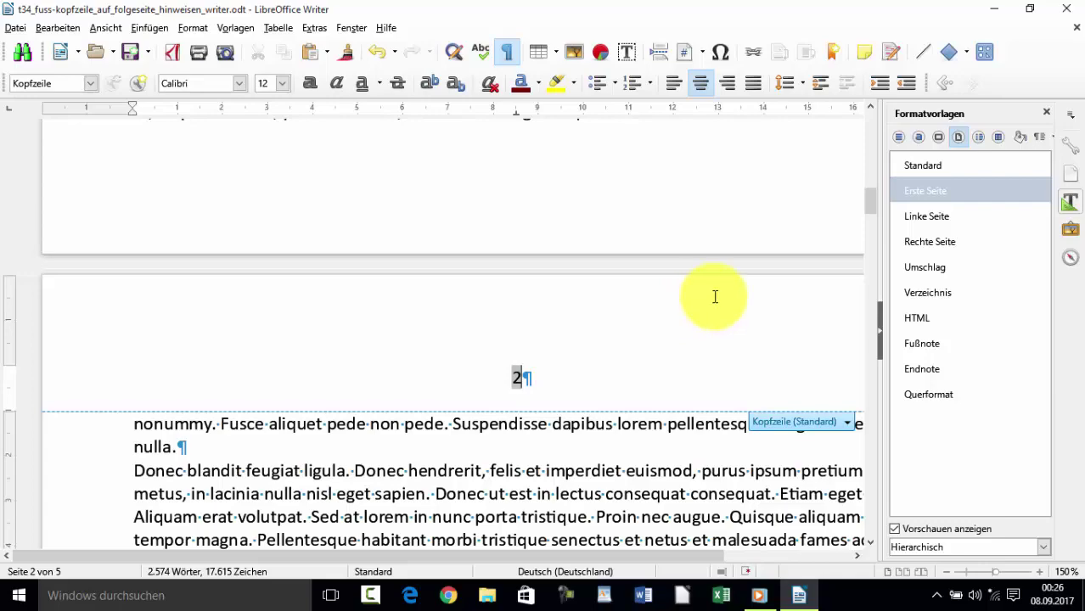
pyautogui.moveTo(871, 201); pyautogui.dragTo(876, 369)
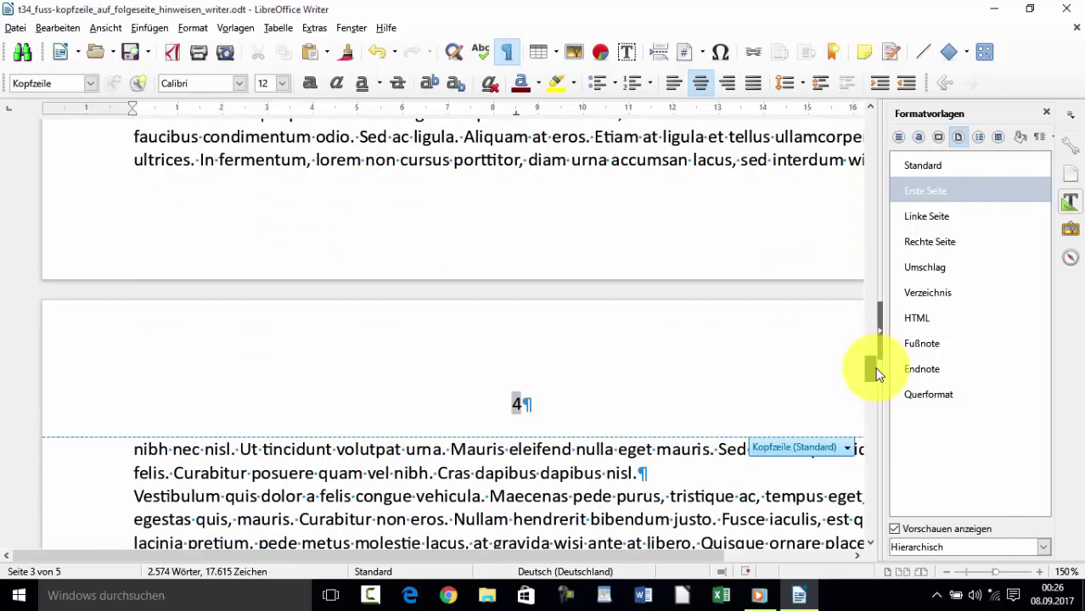
pyautogui.moveTo(877, 375); pyautogui.dragTo(881, 459)
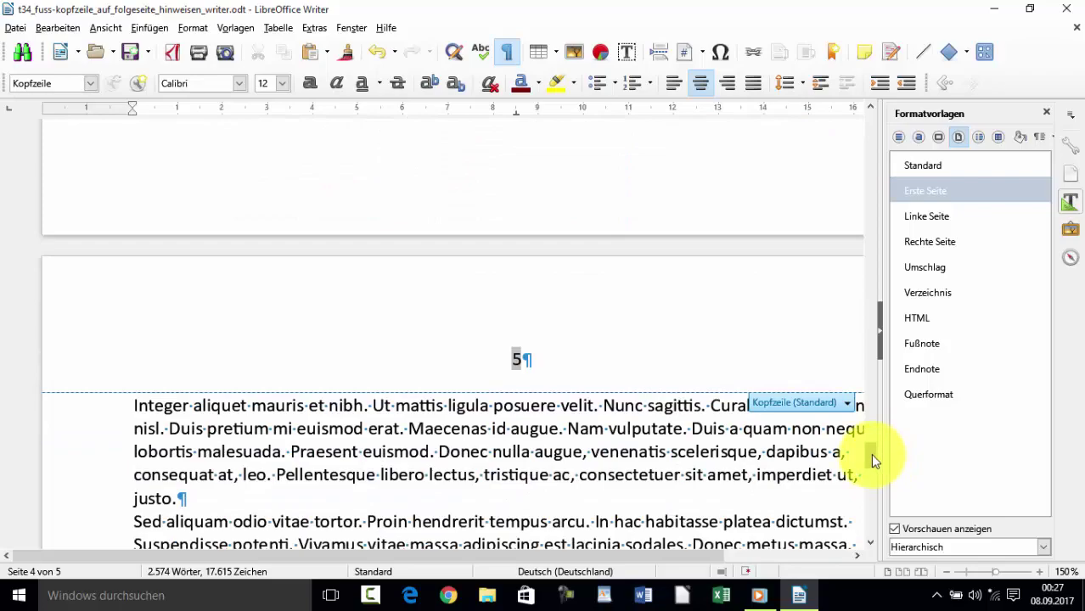
pyautogui.moveTo(870, 454); pyautogui.dragTo(866, 112)
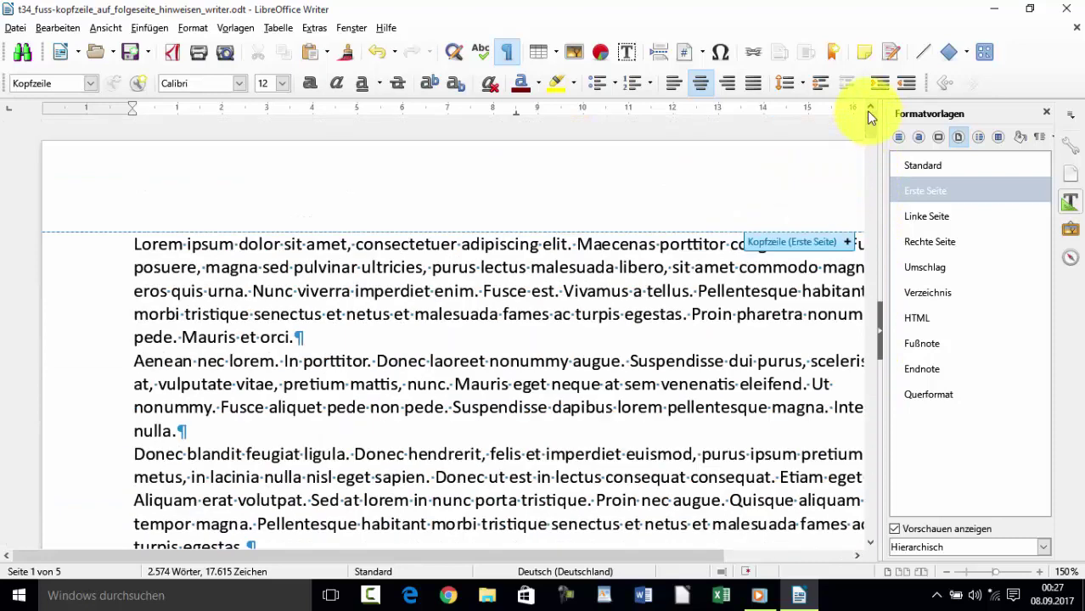
# Close the Styles sidebar and add a separate empty Kopfzeile (Erste Seite) header to page 1
pyautogui.click(1046, 113)
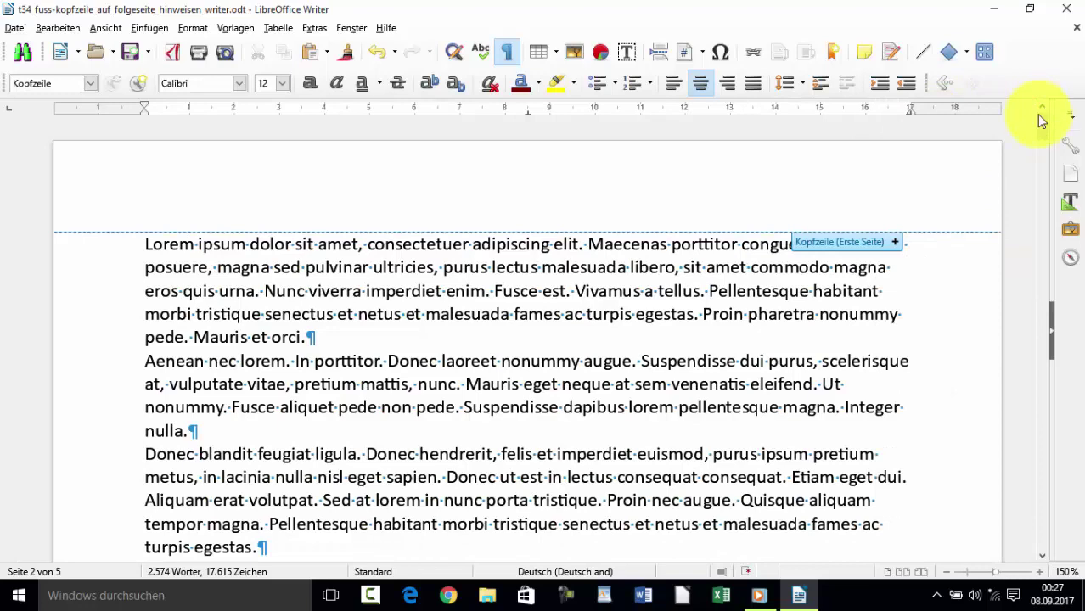
pyautogui.click(896, 244)
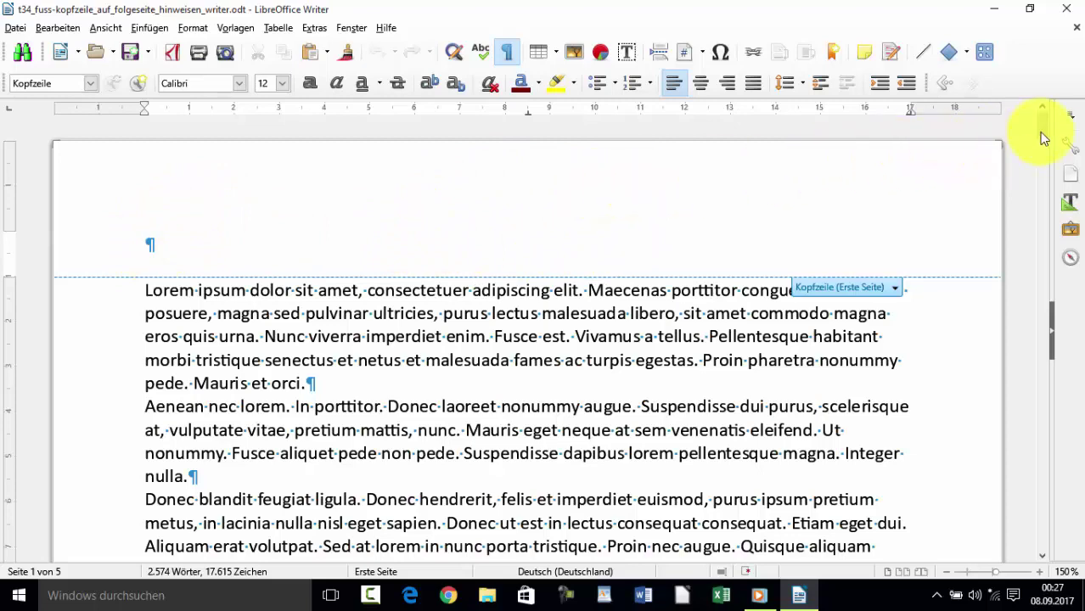
pyautogui.moveTo(1046, 135); pyautogui.dragTo(1035, 197)
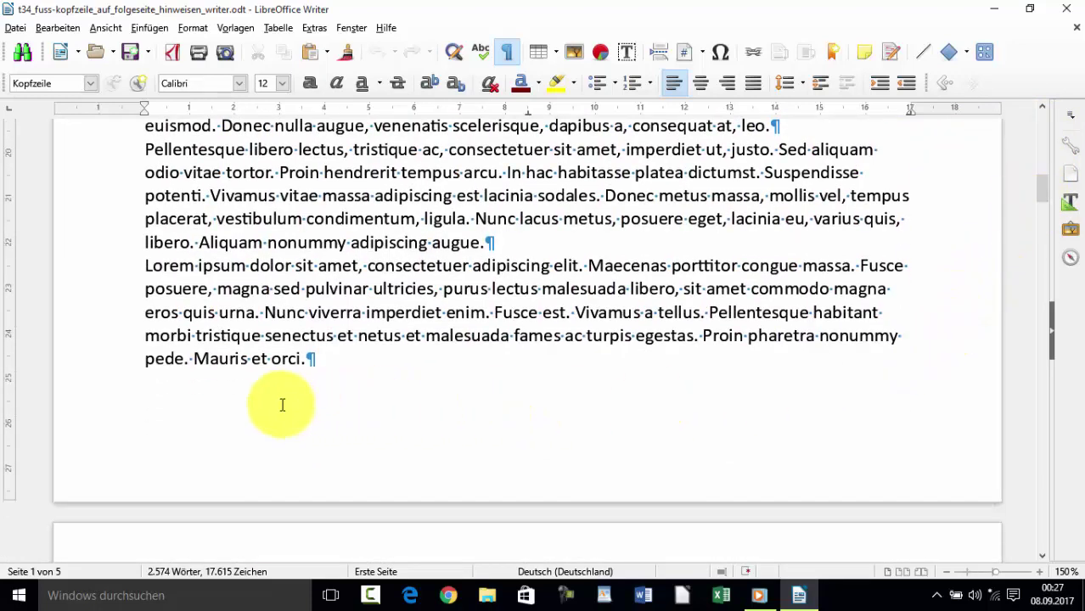
# Give page 1 its own empty Fußzeile (Erste Seite) footer, ready for inserted content
pyautogui.click(181, 425)
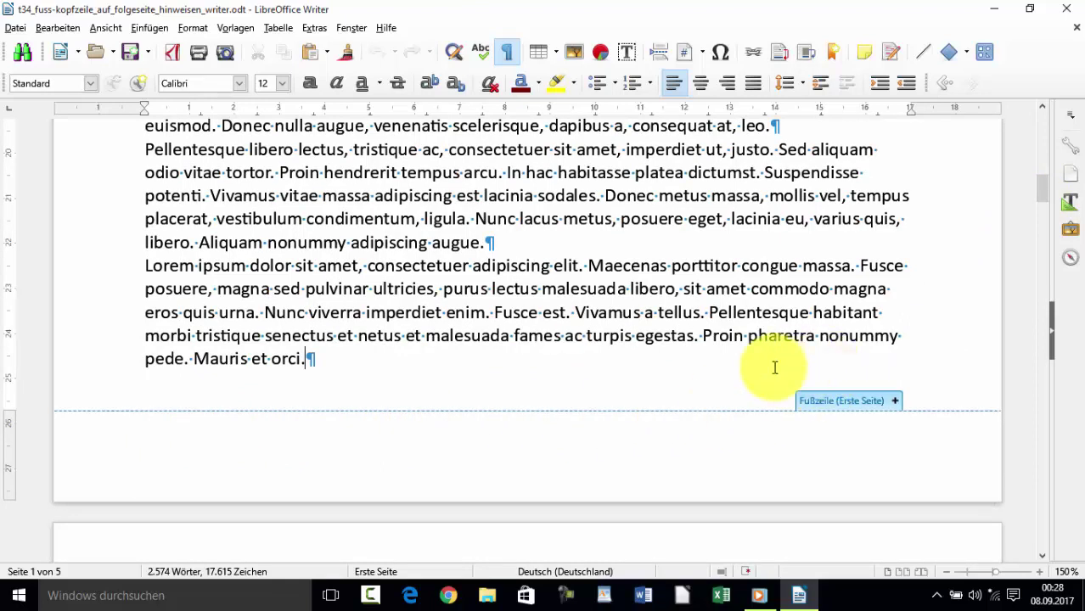
pyautogui.click(894, 401)
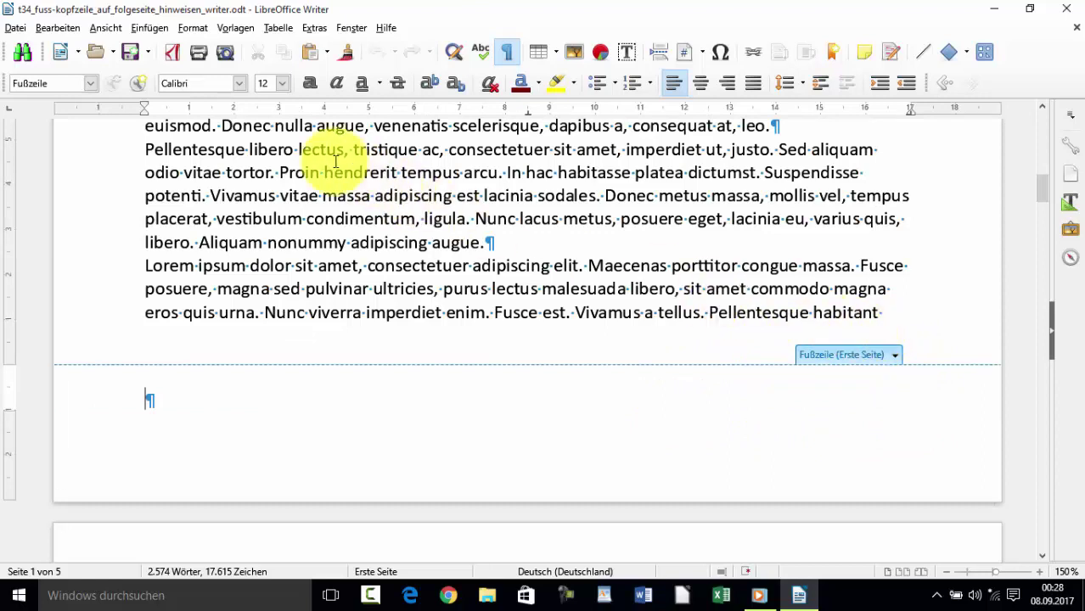
pyautogui.click(152, 28)
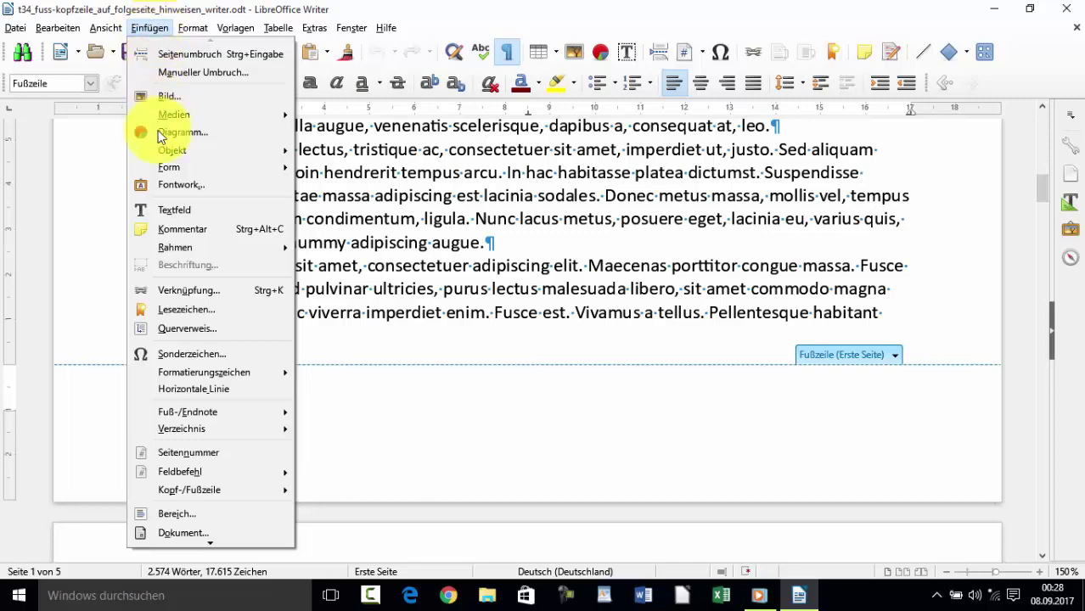
# Insert a Seite > Nächste Seite field into page 1's footer, showing 2
pyautogui.moveTo(242, 470)
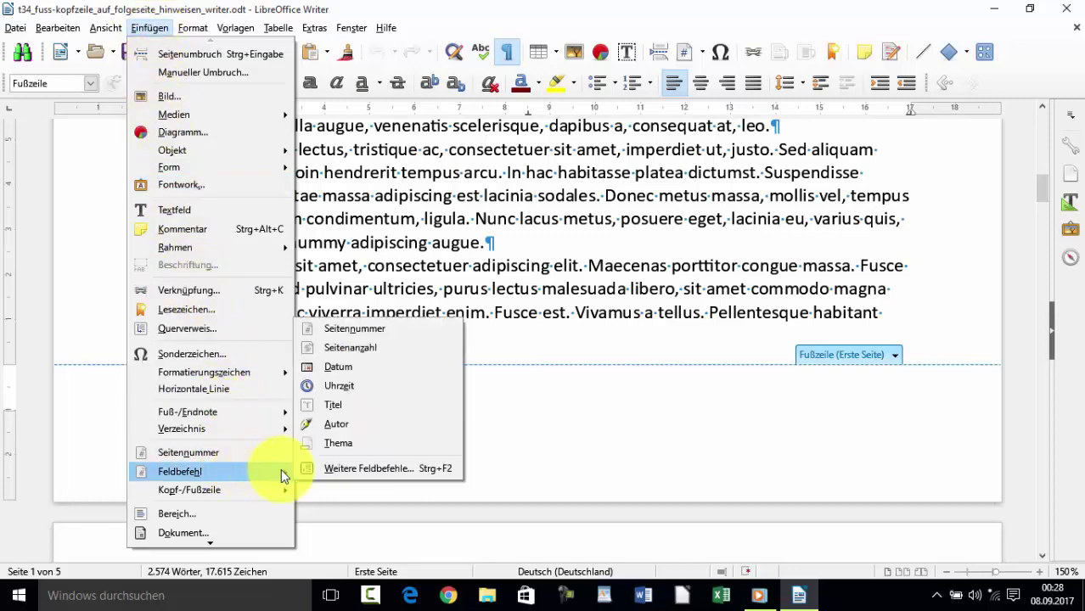
pyautogui.click(340, 471)
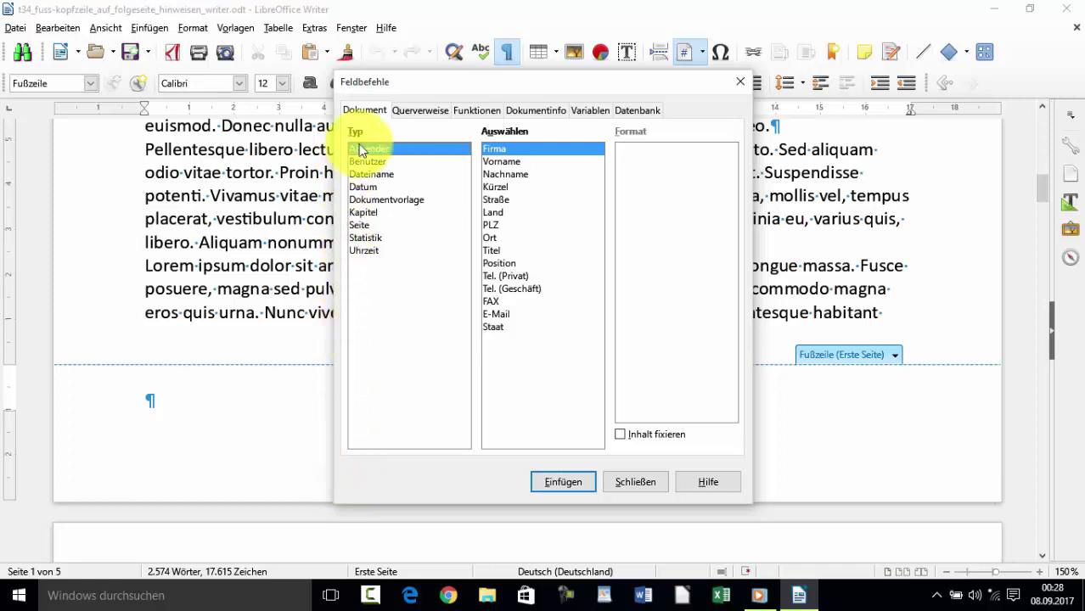
pyautogui.click(365, 225)
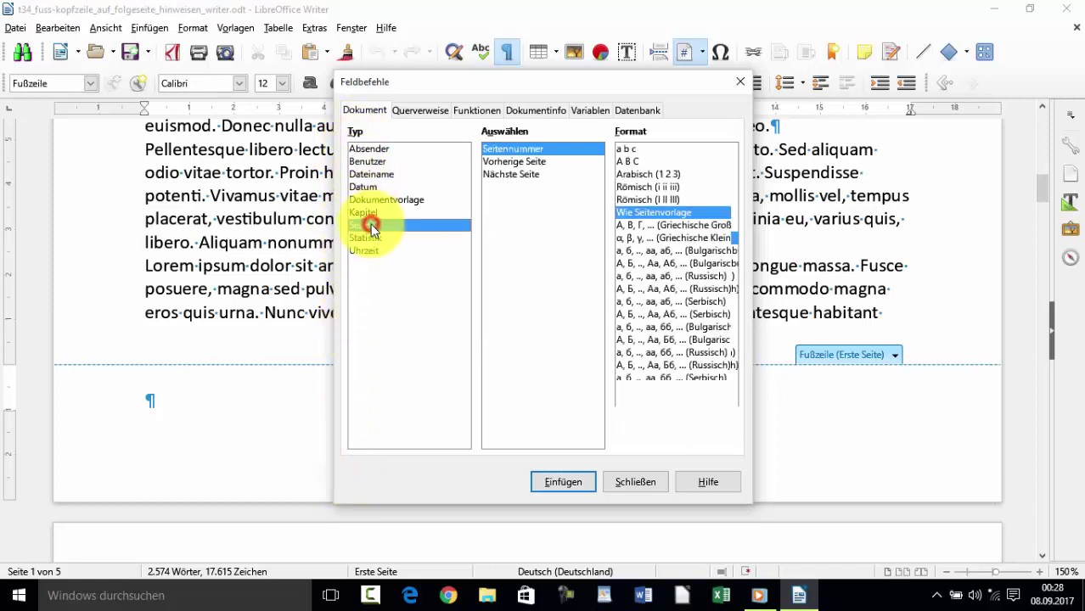
pyautogui.click(535, 174)
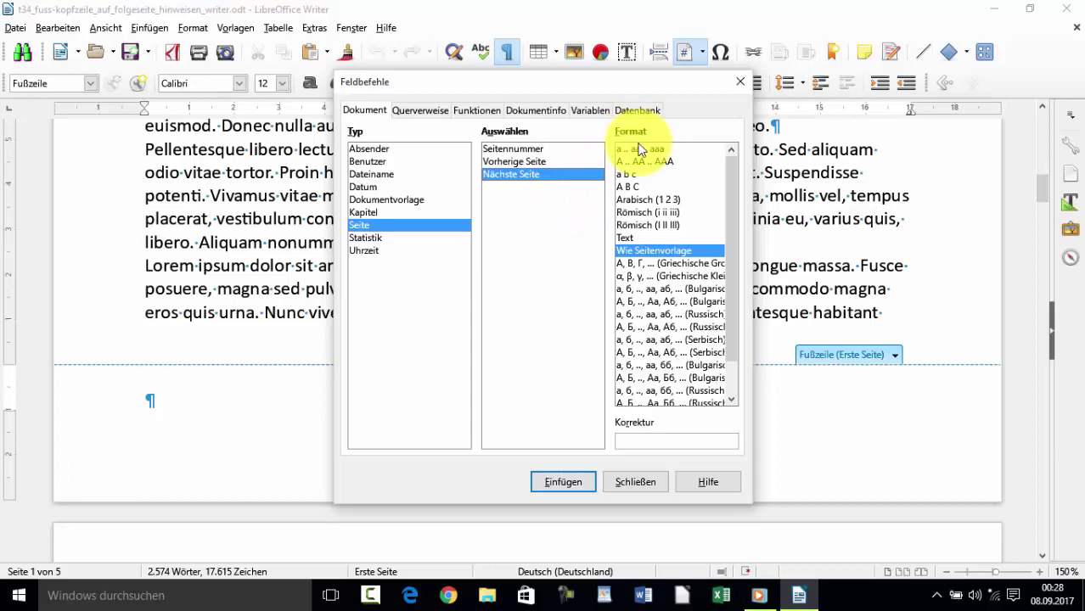
pyautogui.click(564, 482)
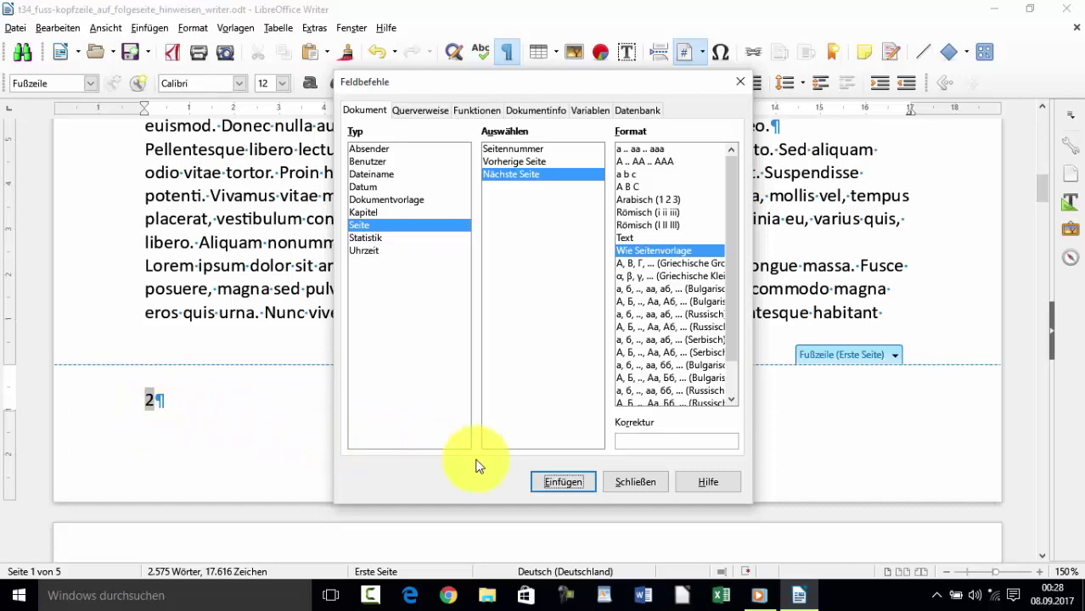
pyautogui.click(665, 481)
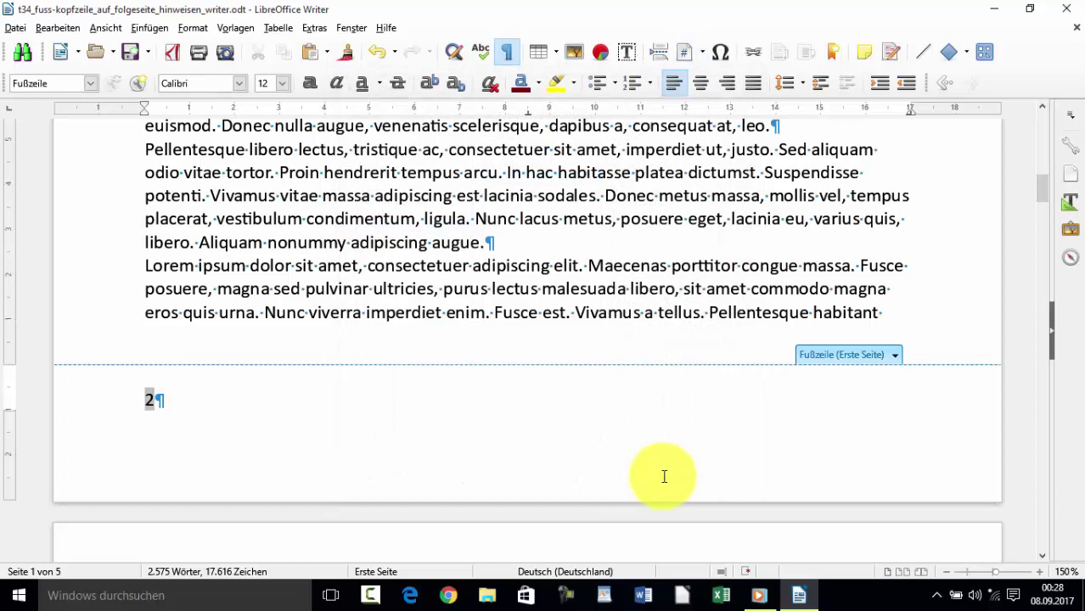
# Right-align the next-page number 2 in the first-page footer
pyautogui.click(728, 84)
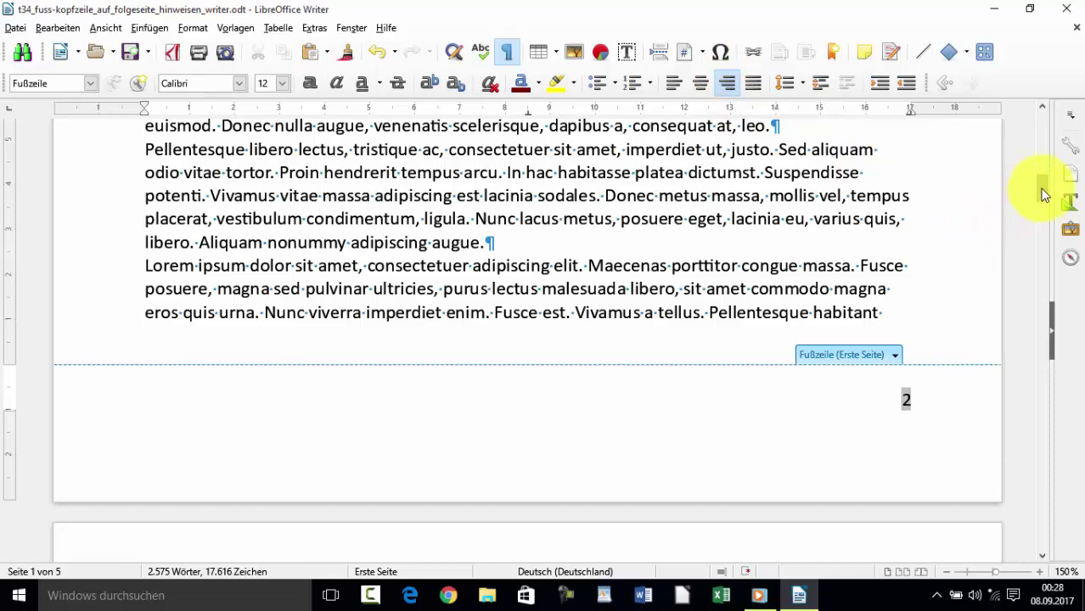
pyautogui.scroll(-2, 1044, 197)
pyautogui.moveTo(1044, 204); pyautogui.dragTo(1049, 371)
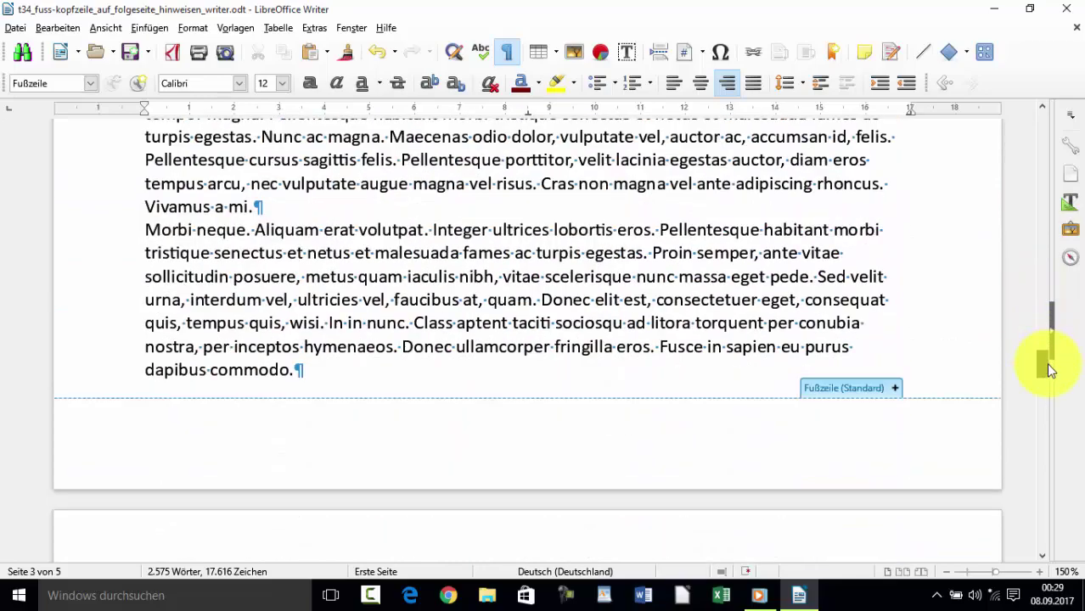
pyautogui.moveTo(1049, 370); pyautogui.dragTo(1029, 135)
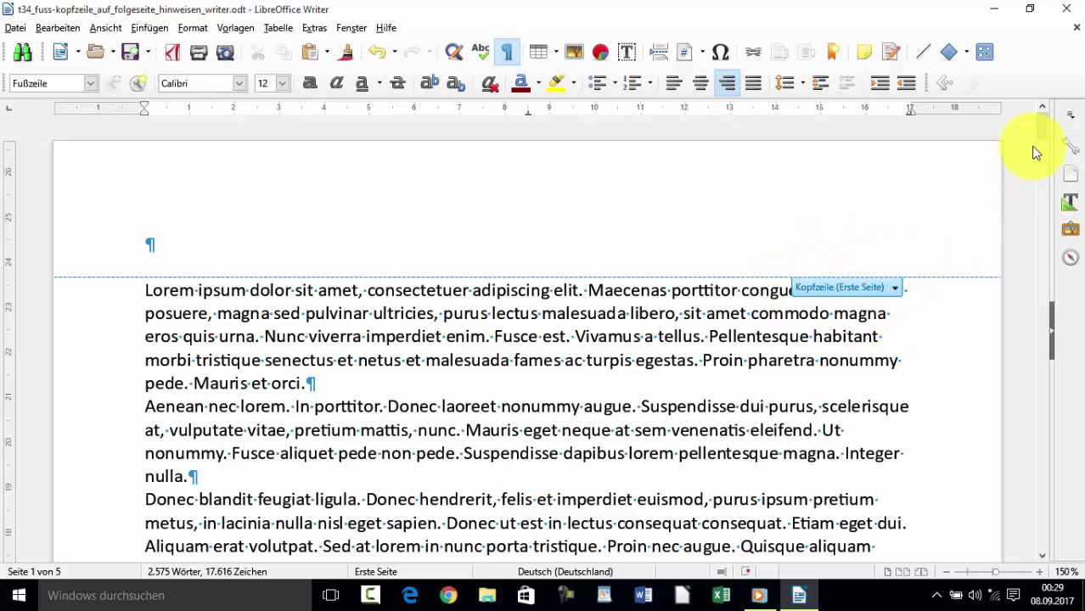
pyautogui.moveTo(1044, 135); pyautogui.dragTo(1043, 193)
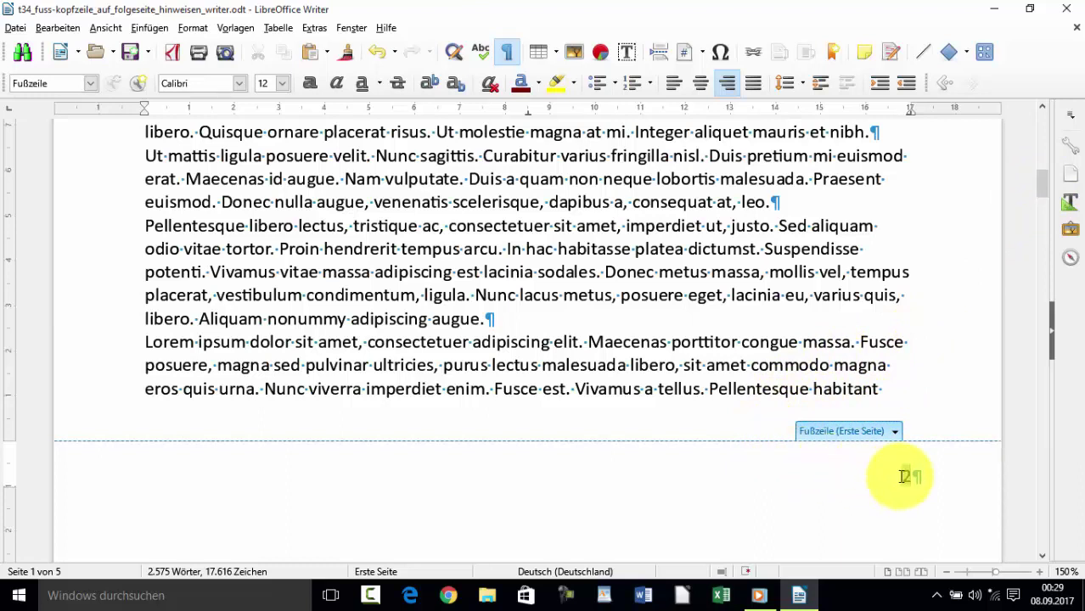
# Select the next-page field 2 in the first-page footer and copy it
pyautogui.moveTo(899, 475); pyautogui.dragTo(912, 475)
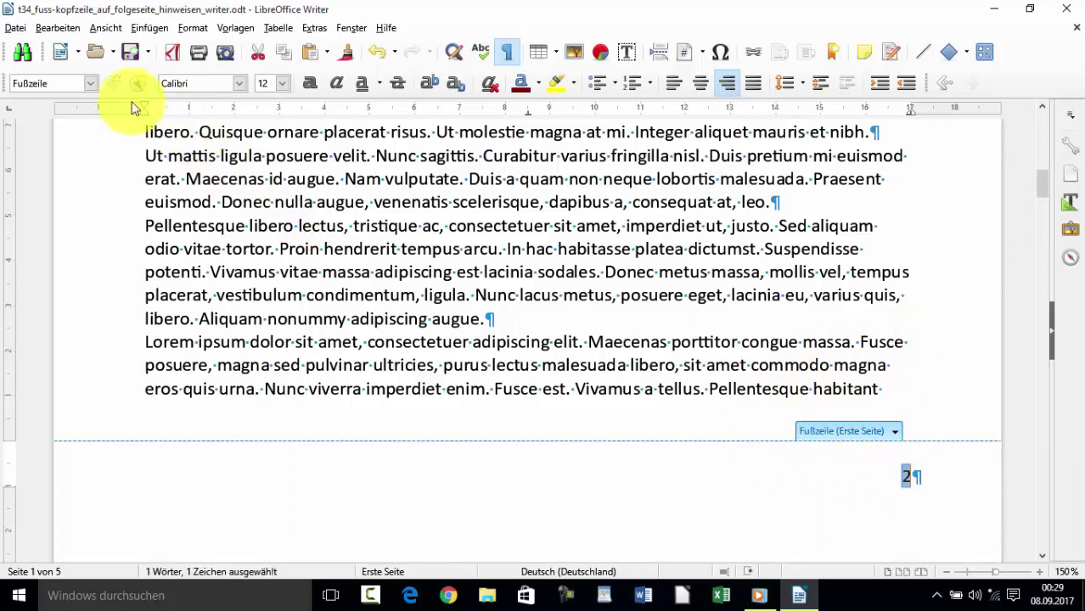
pyautogui.click(57, 27)
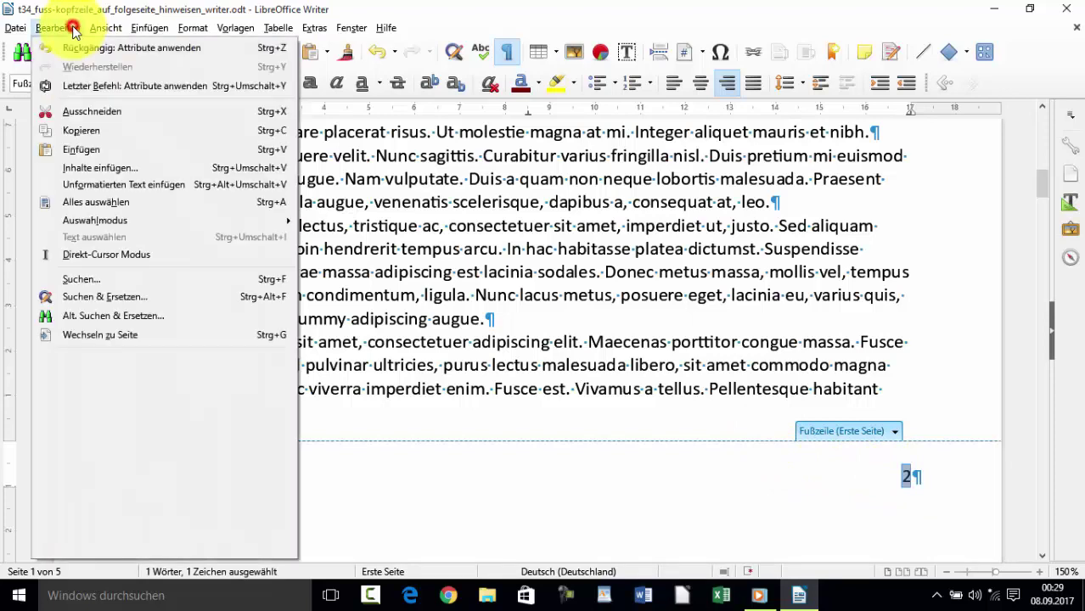
pyautogui.click(99, 127)
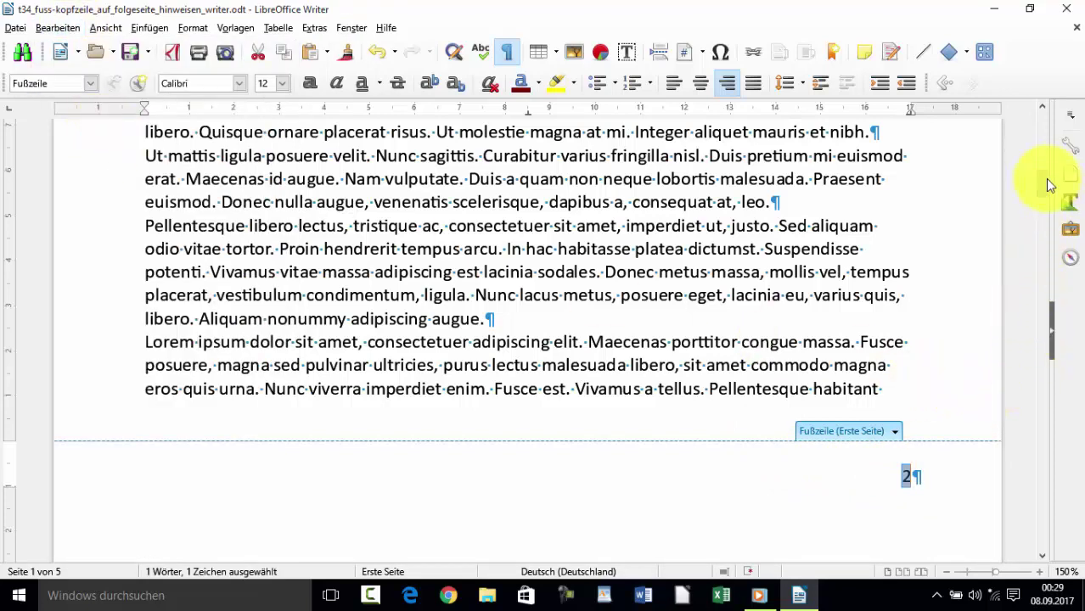
# Add a Fußzeile (Standard) footer on page 2 and paste the next-page field, now showing 3
pyautogui.scroll(-1, 1047, 183)
pyautogui.scroll(-2, 1046, 191)
pyautogui.scroll(-3, 1045, 203)
pyautogui.scroll(-5, 1044, 222)
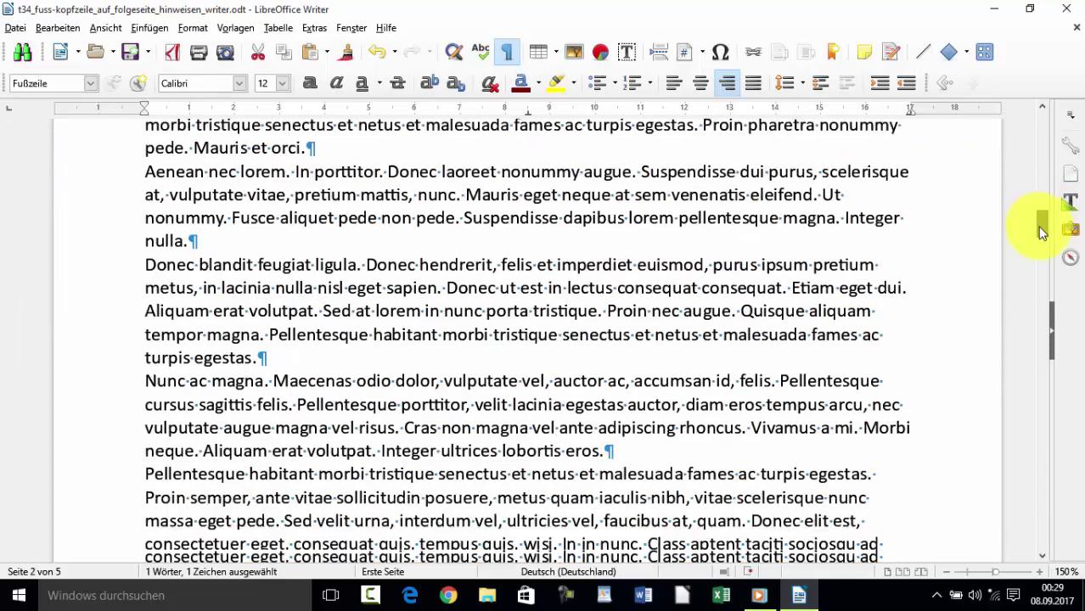
pyautogui.scroll(-4, 1041, 238)
pyautogui.scroll(-3, 1032, 251)
pyautogui.scroll(-1, 1032, 255)
pyautogui.scroll(-2, 1033, 263)
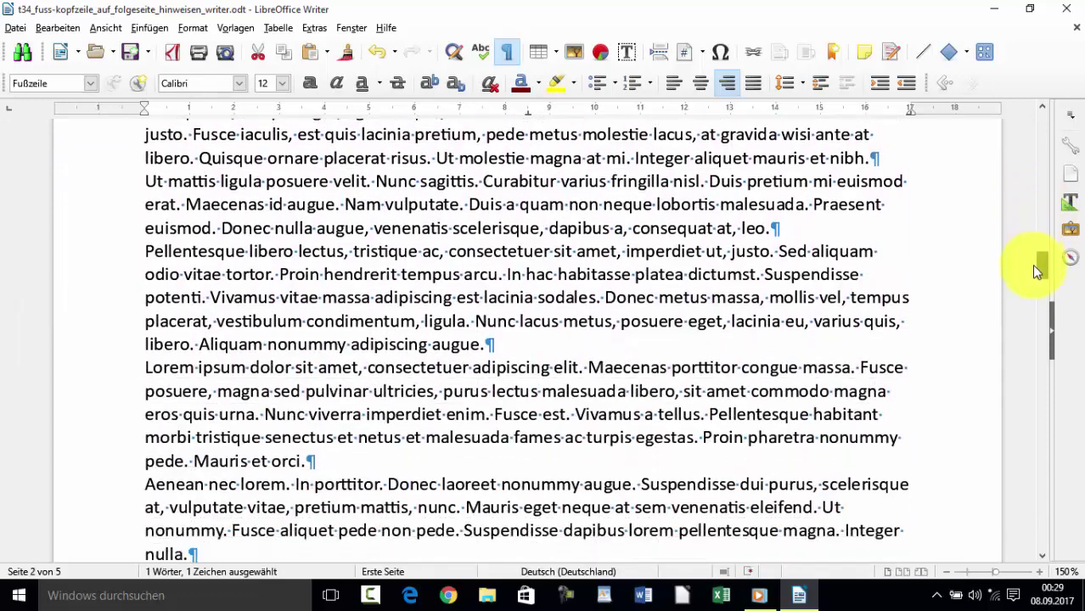
pyautogui.scroll(-3, 1034, 270)
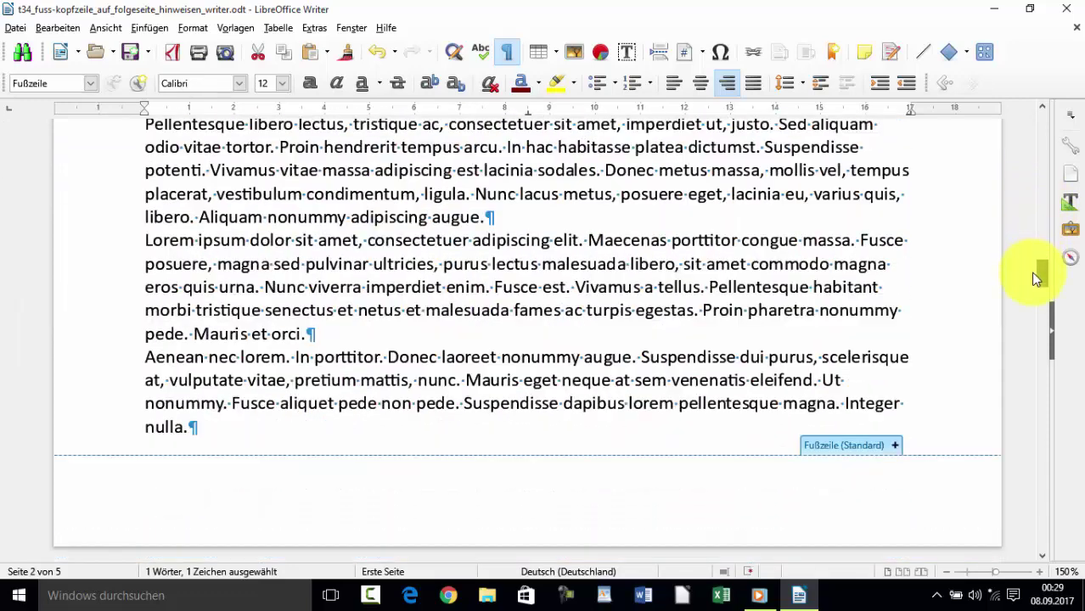
pyautogui.click(896, 448)
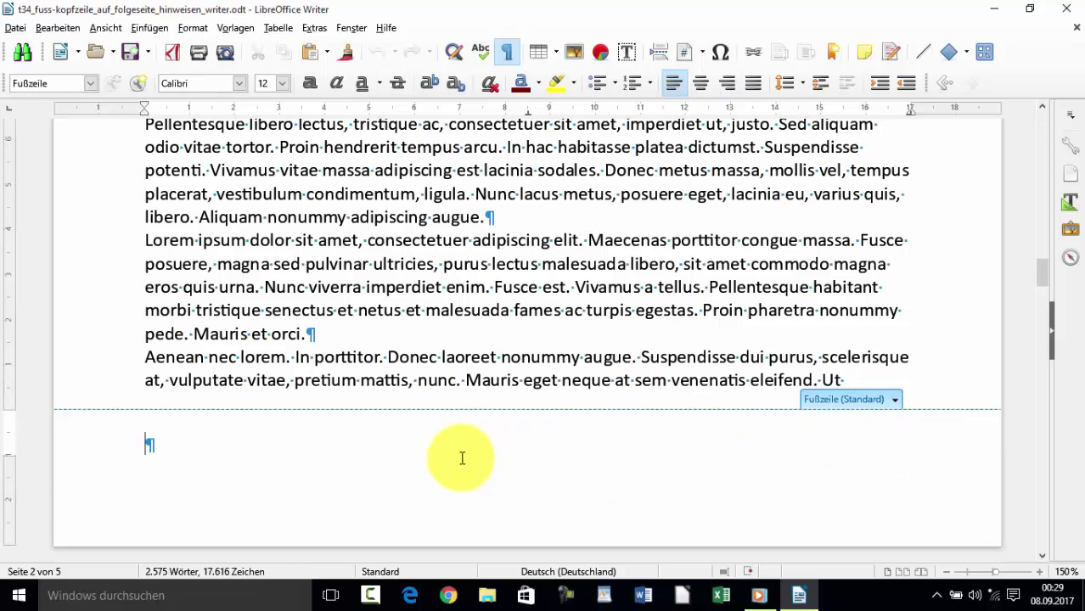
pyautogui.hotkey('ctrl', 'v')
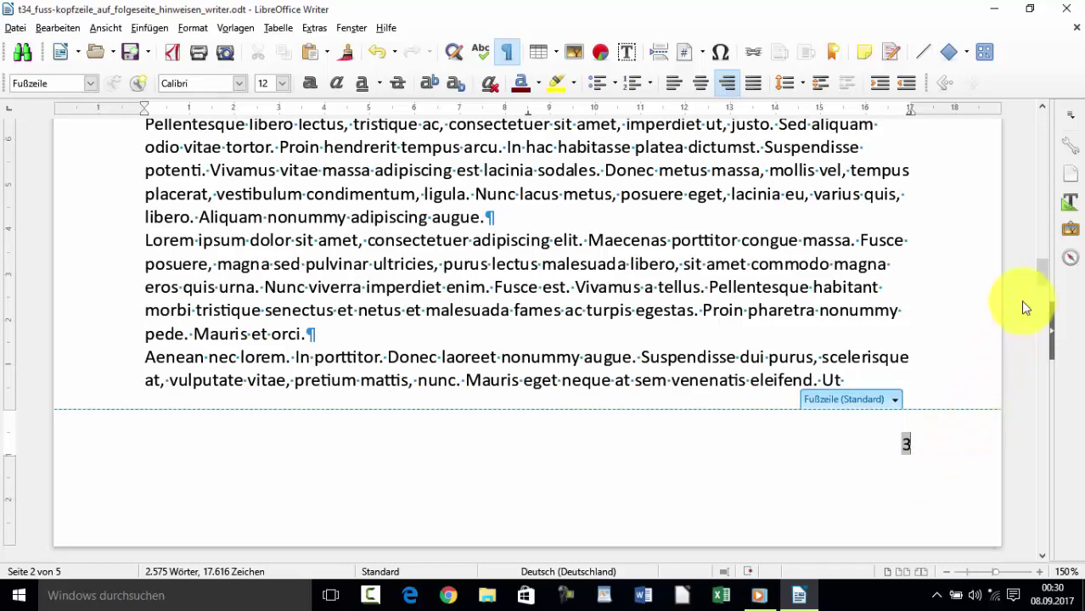
# Go to page 2's footer number 3, then return to page 1's footer showing 2
pyautogui.moveTo(1044, 280); pyautogui.dragTo(1049, 367)
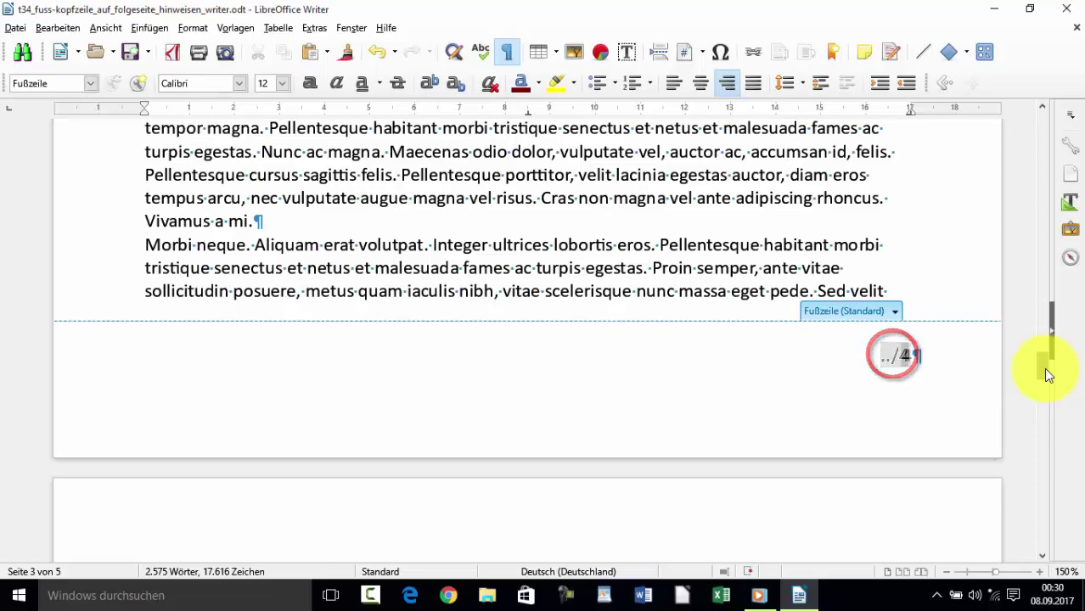
pyautogui.moveTo(1045, 375); pyautogui.dragTo(1045, 290)
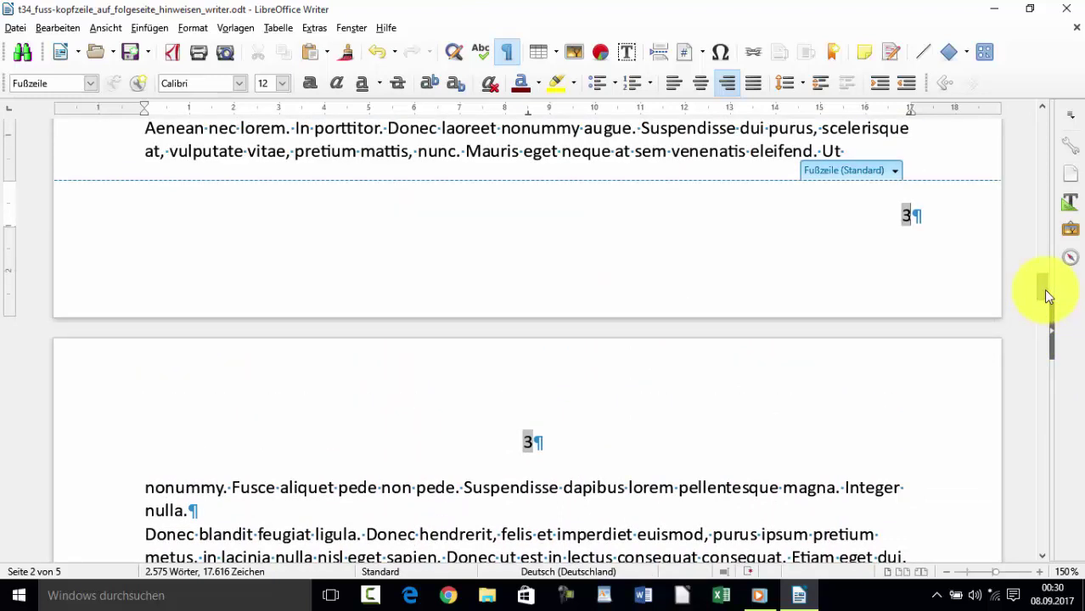
pyautogui.click(898, 216)
pyautogui.moveTo(1039, 284); pyautogui.dragTo(1051, 234)
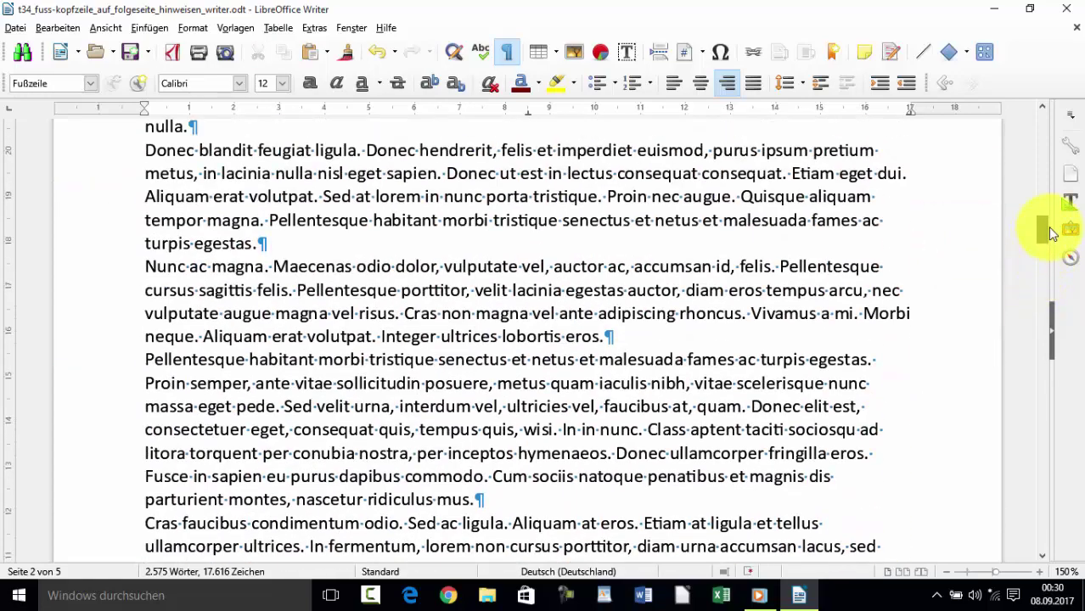
pyautogui.scroll(10, 1051, 233)
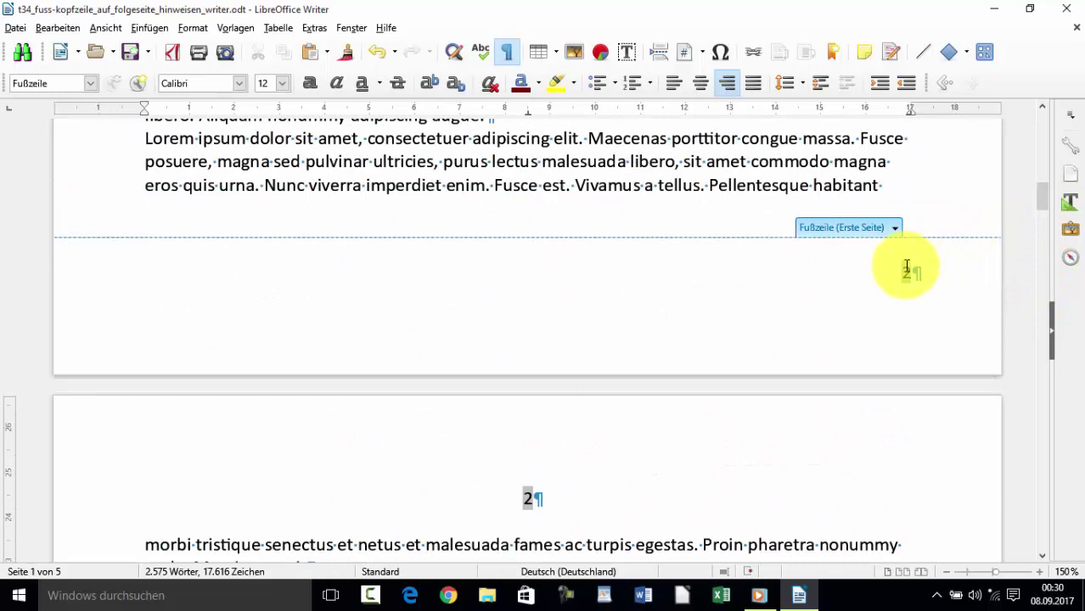
# Insert a Nächste Seite field with text value ../ into the first-page footer, showing ../2
pyautogui.click(902, 272)
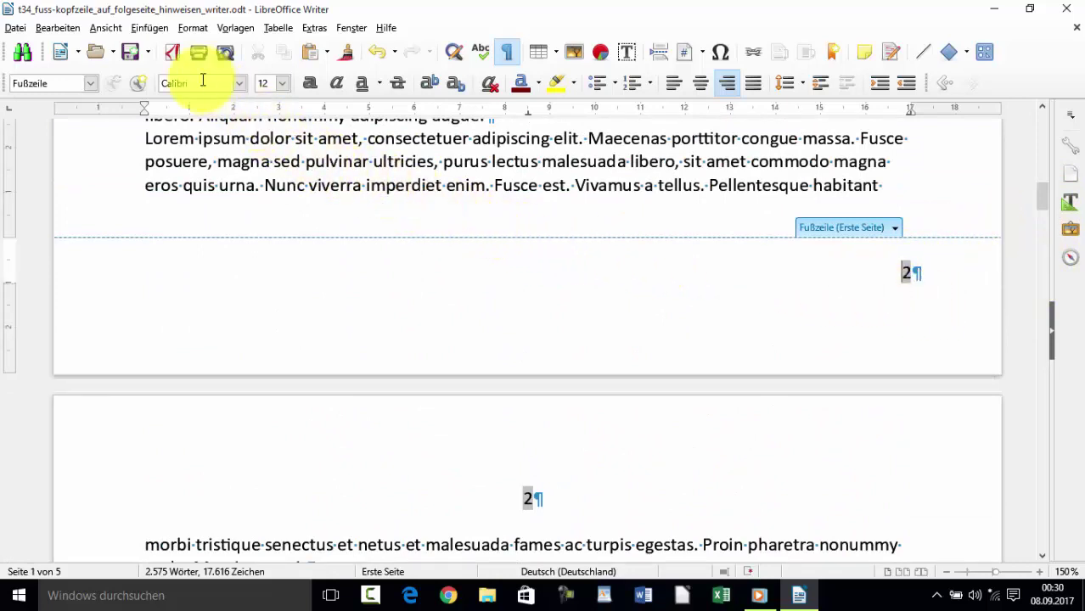
pyautogui.click(150, 28)
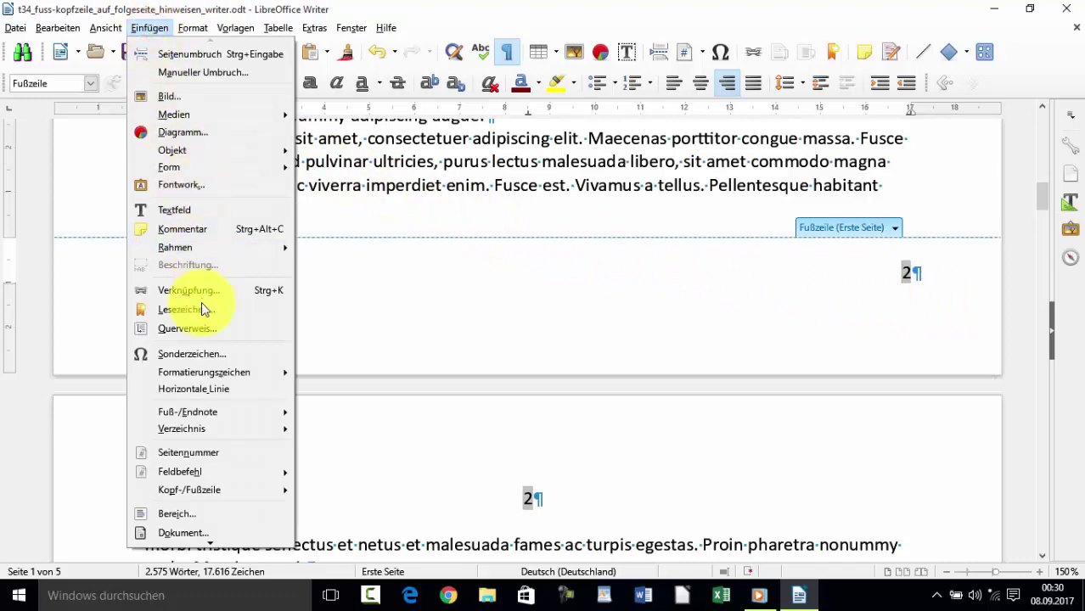
pyautogui.moveTo(217, 465)
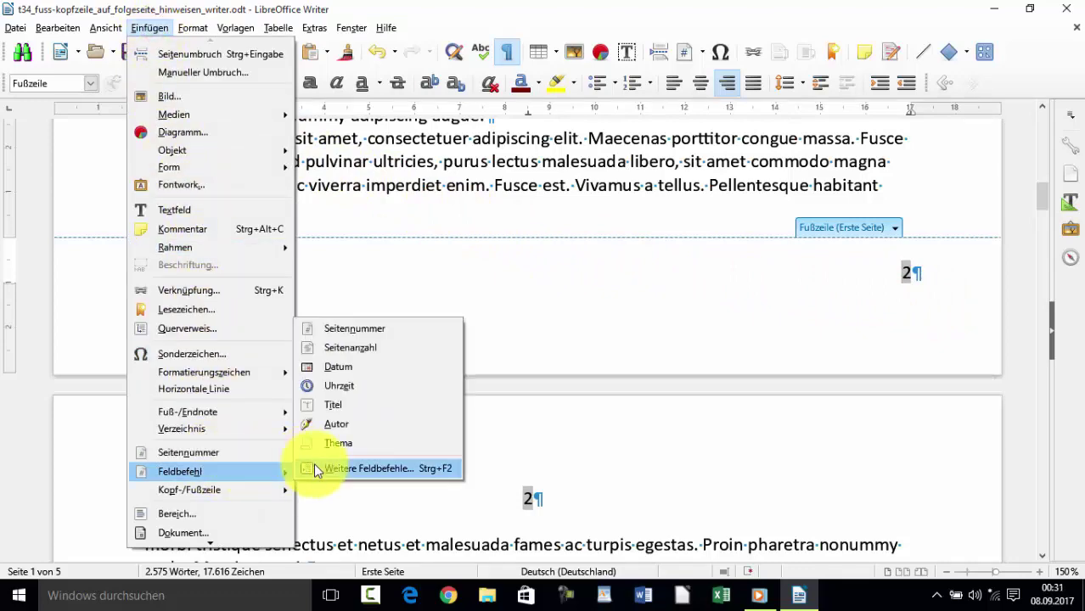
pyautogui.click(314, 466)
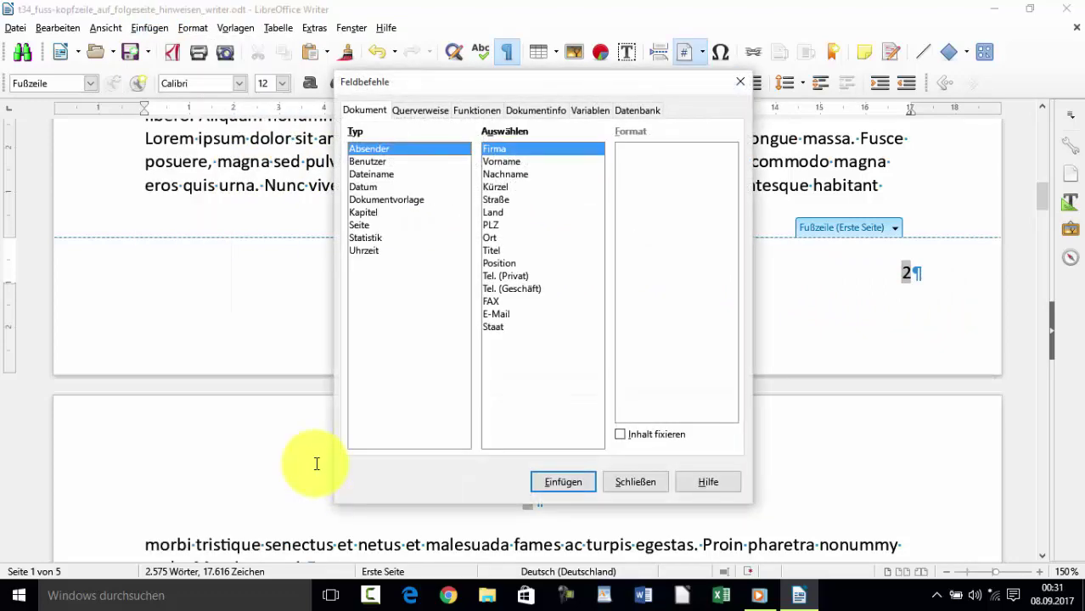
pyautogui.click(363, 224)
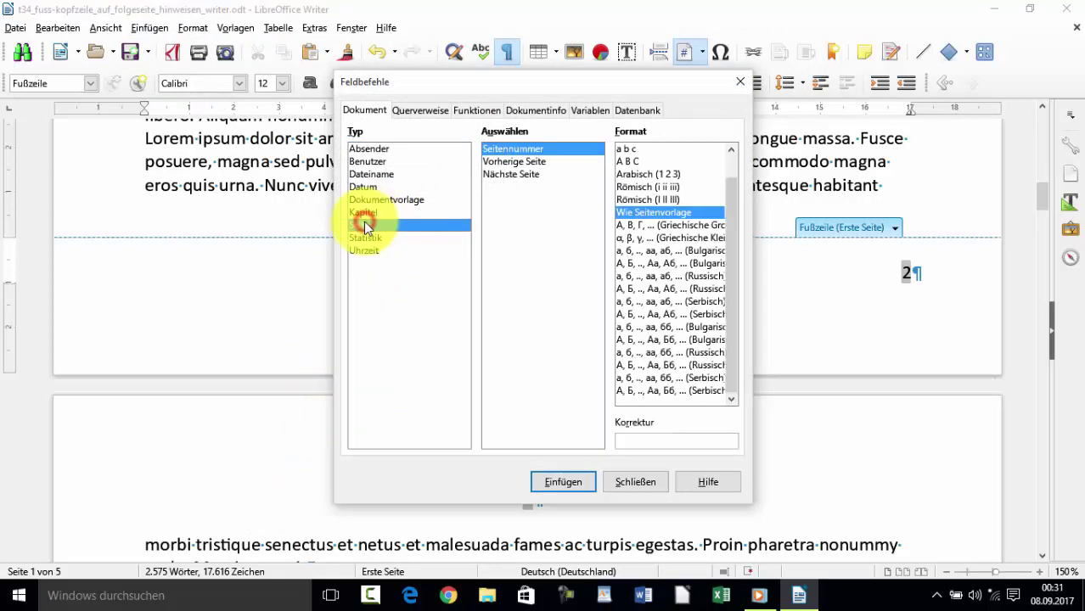
pyautogui.click(520, 174)
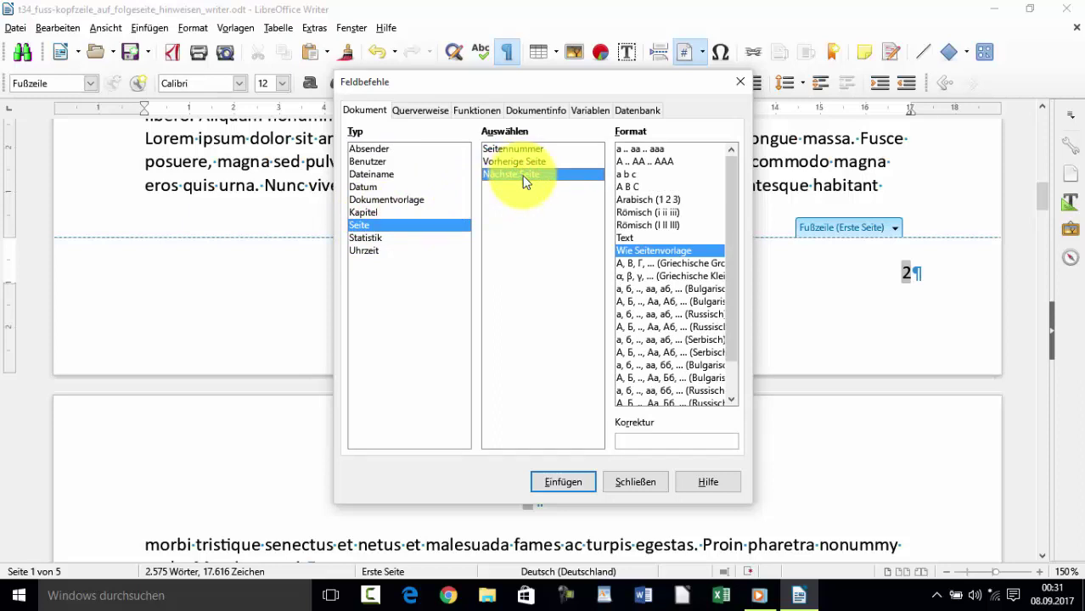
pyautogui.click(617, 237)
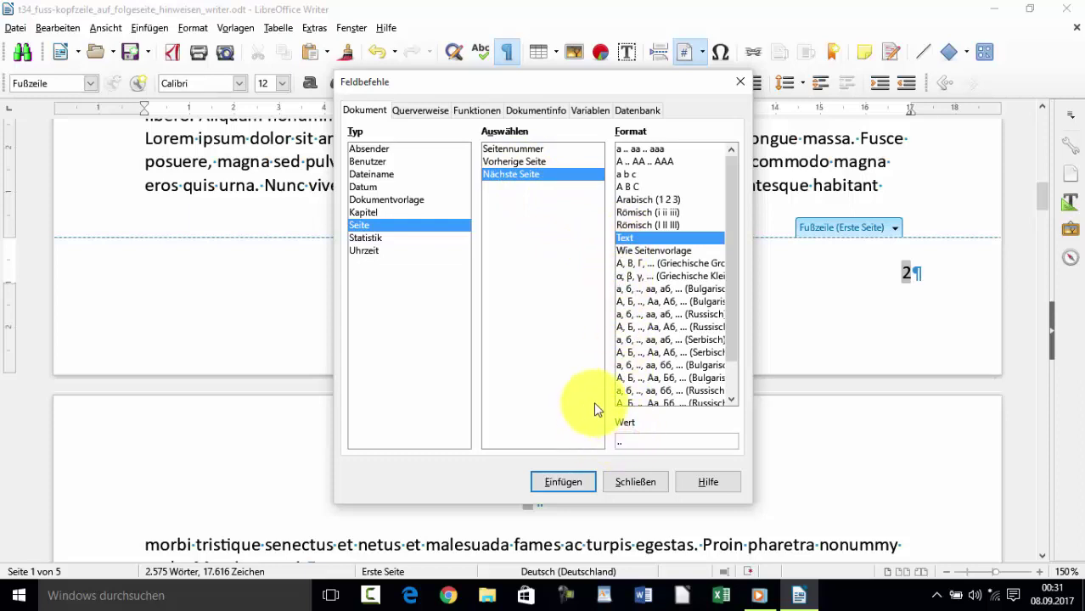
pyautogui.write('../')
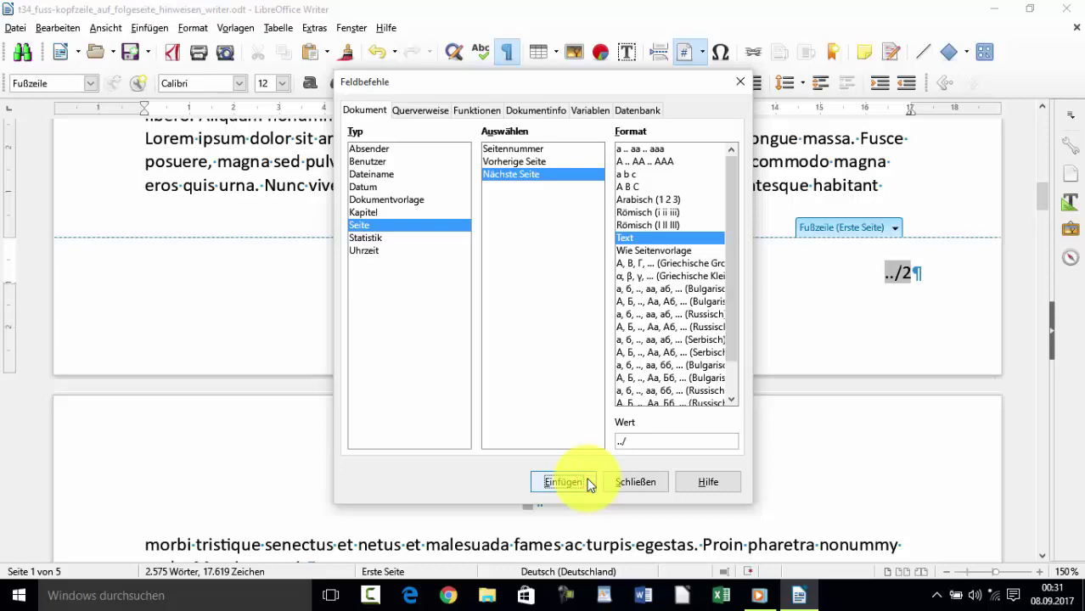
pyautogui.click(646, 483)
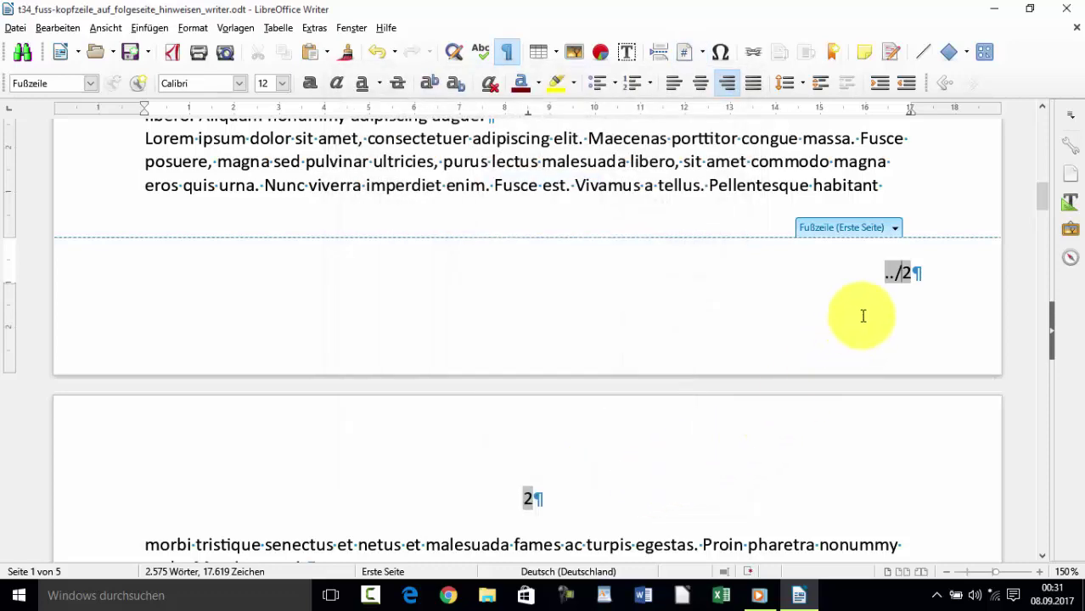
# Copy the ../2 field and paste it into page 2's footer, where it reads ../3
pyautogui.click(884, 274)
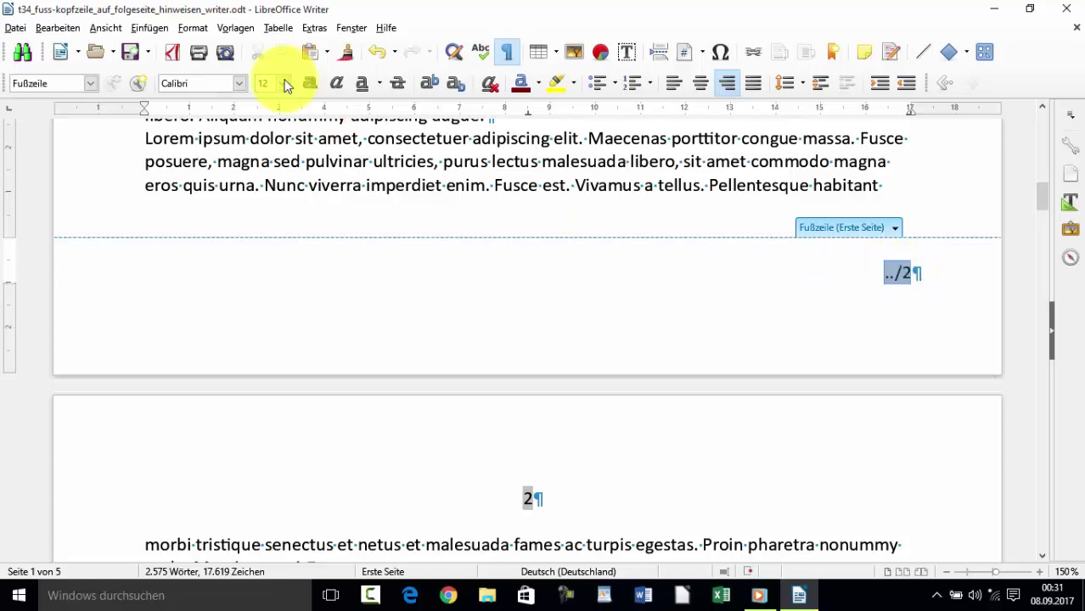
pyautogui.click(57, 28)
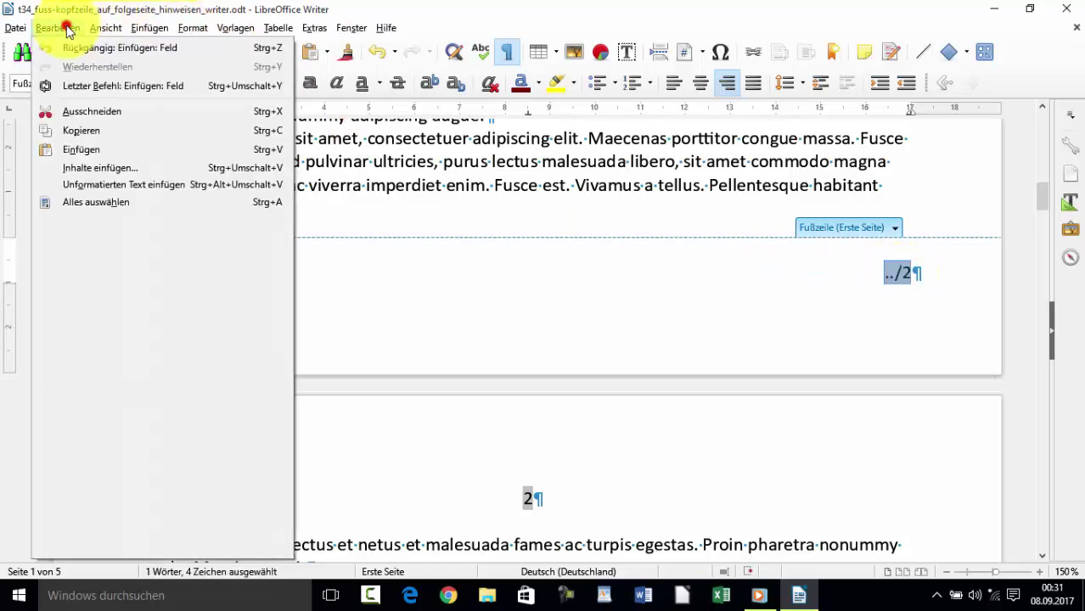
pyautogui.click(81, 130)
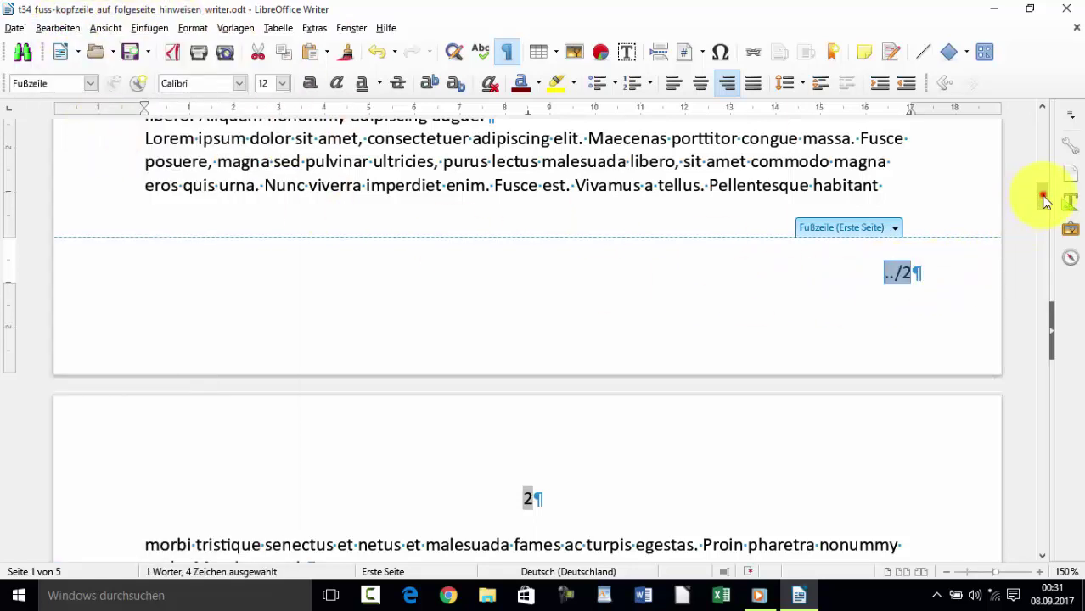
pyautogui.scroll(-5, 1046, 217)
pyautogui.scroll(-6, 1046, 237)
pyautogui.scroll(-5, 1048, 254)
pyautogui.scroll(-4, 1049, 272)
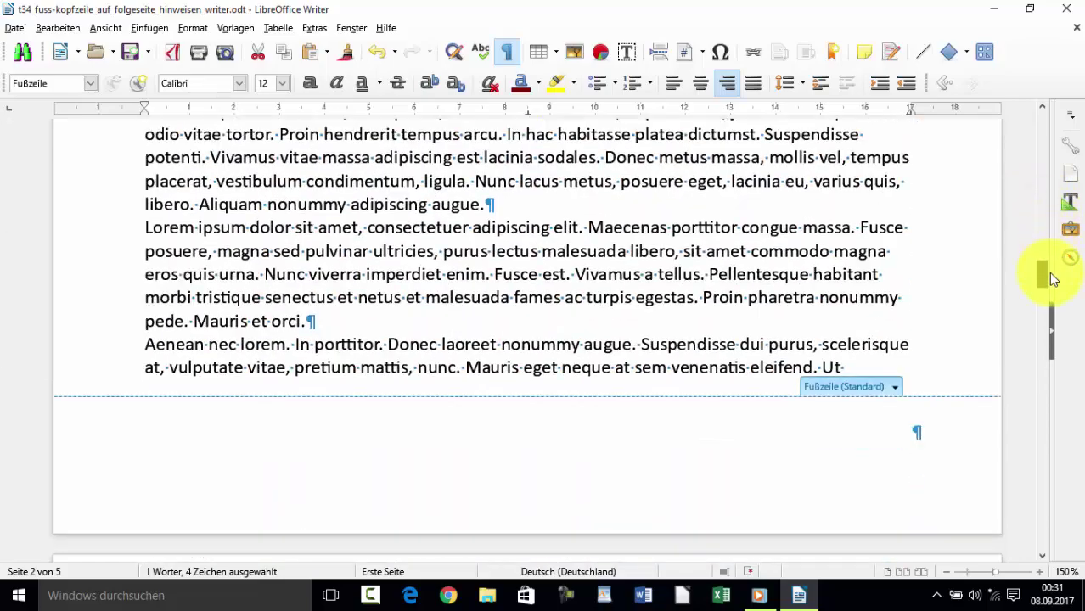
pyautogui.click(914, 427)
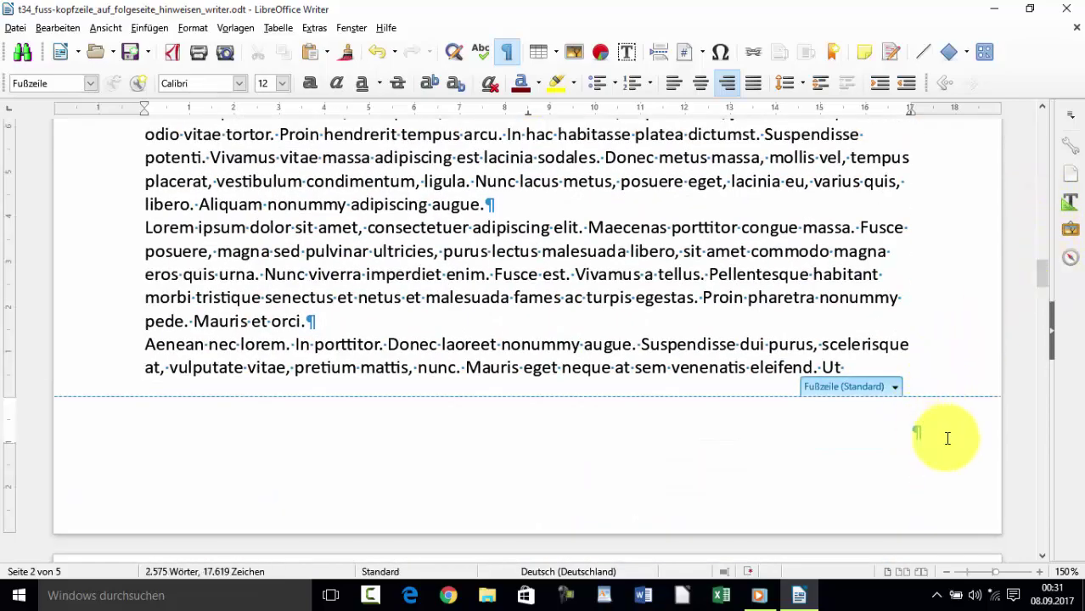
pyautogui.write('../3')
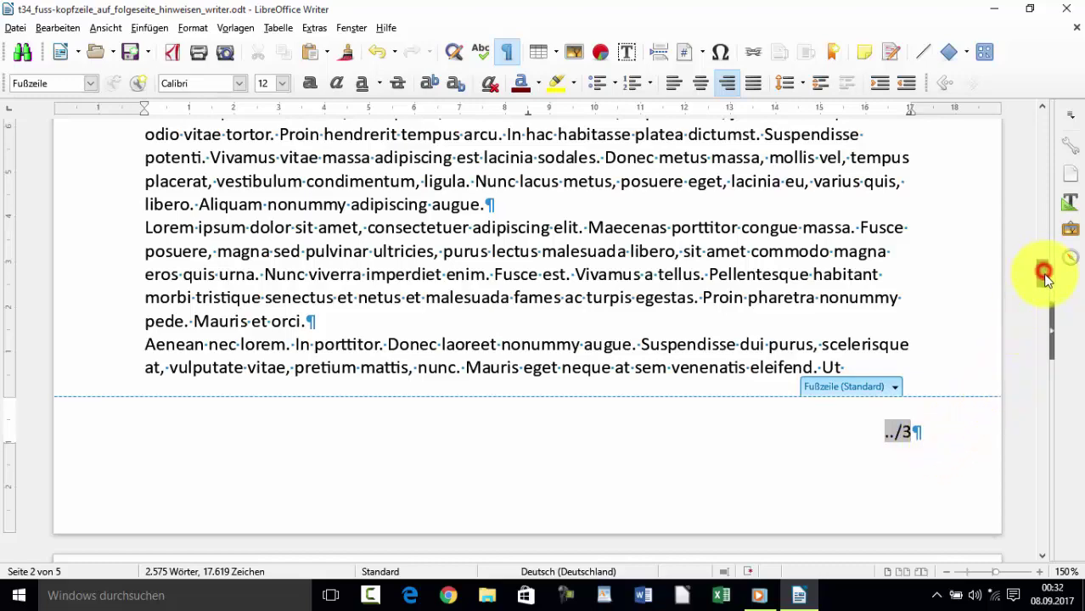
pyautogui.moveTo(1045, 280); pyautogui.dragTo(1049, 338)
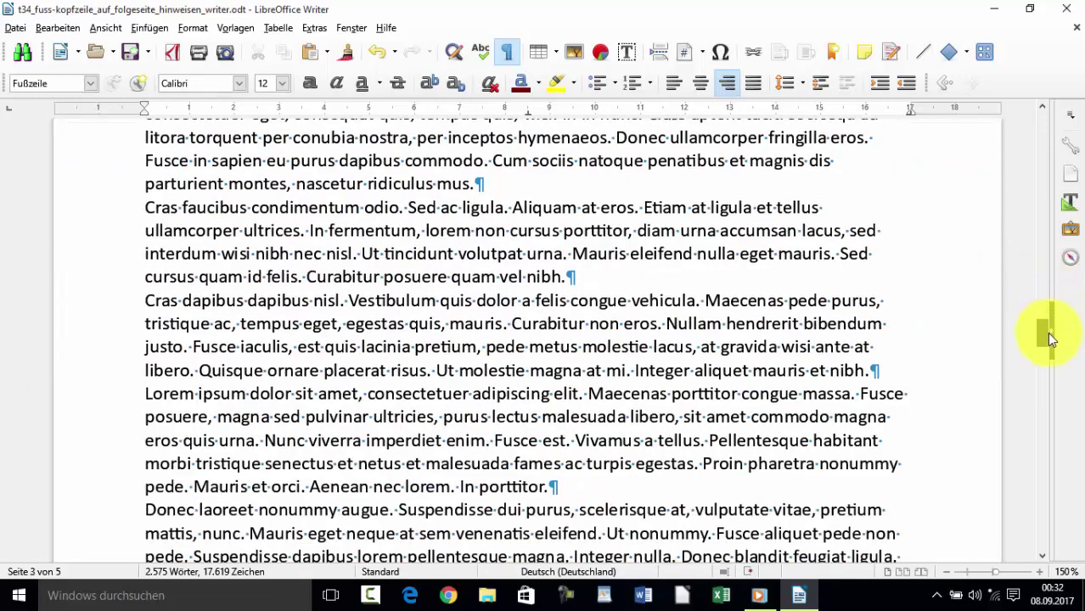
# Scroll through pages 3–5 to check footers reading ../4, ../5 and the empty last one
pyautogui.moveTo(1050, 338); pyautogui.dragTo(1047, 368)
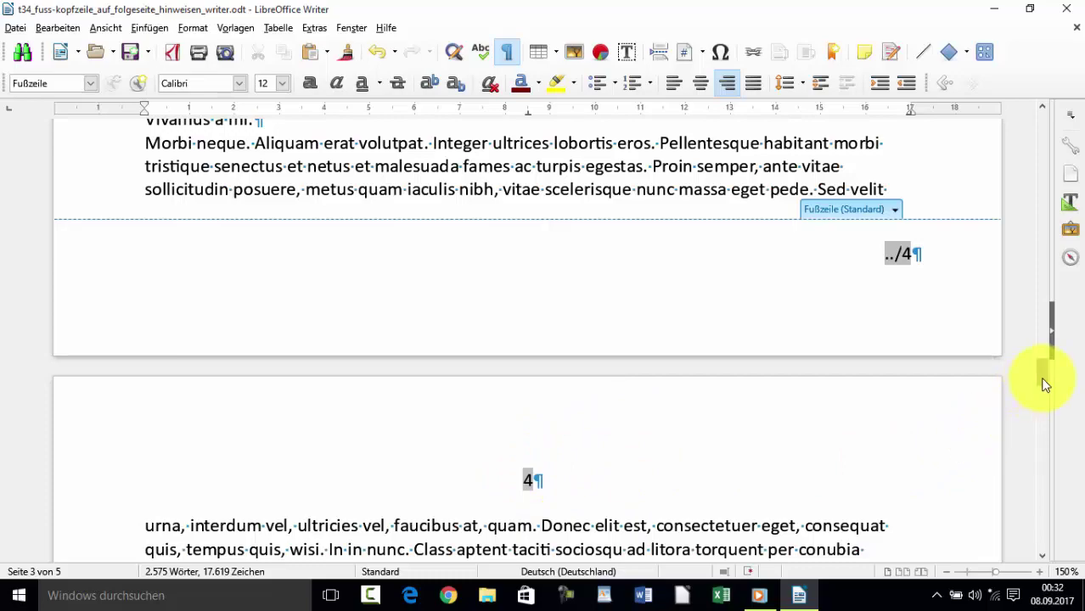
pyautogui.moveTo(1045, 384); pyautogui.dragTo(1043, 463)
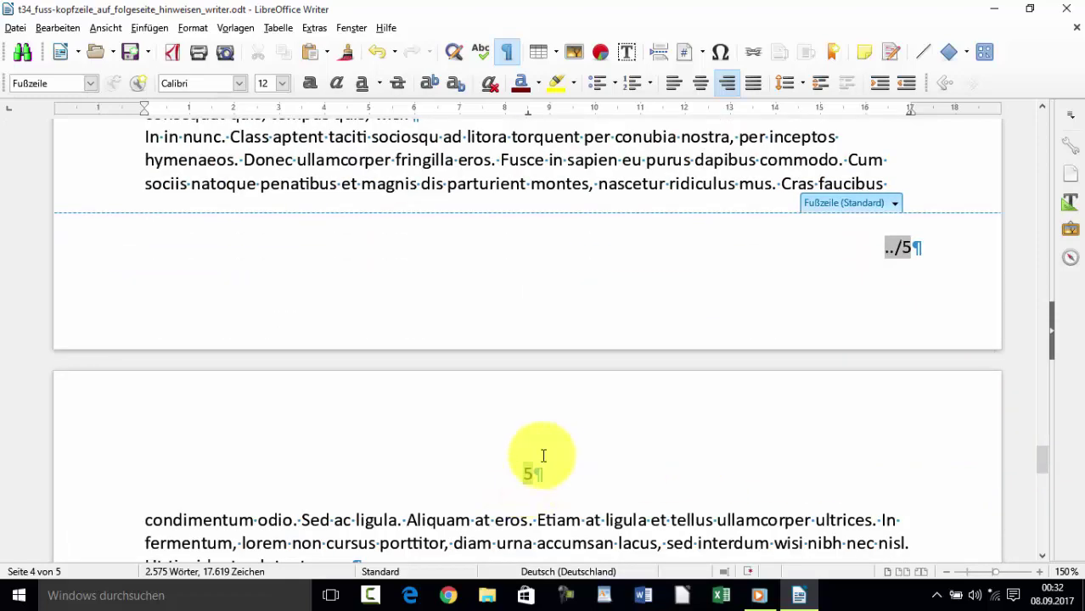
pyautogui.moveTo(1042, 463); pyautogui.dragTo(1044, 535)
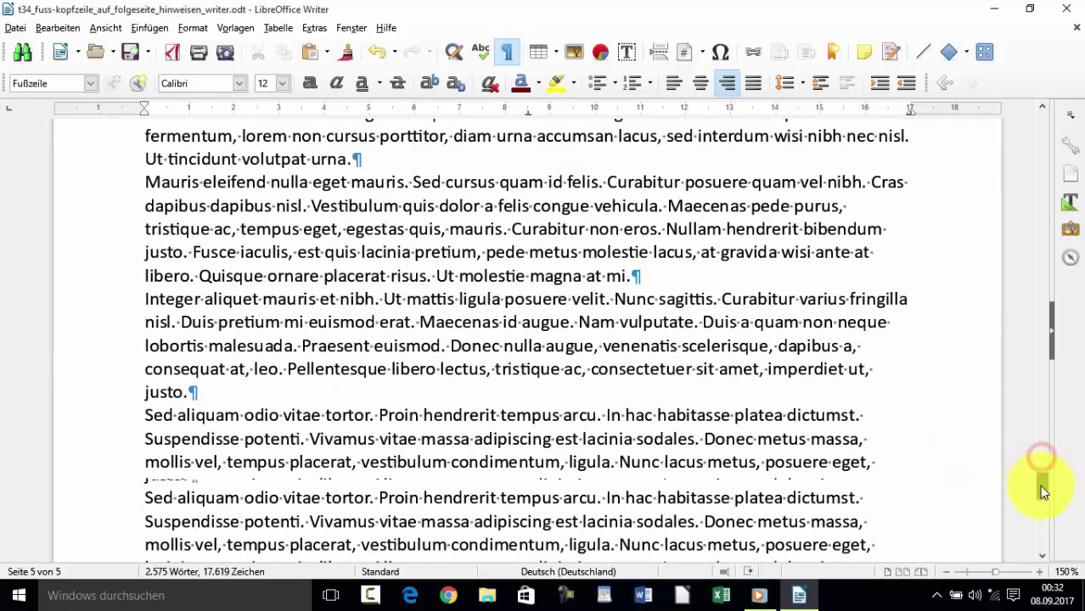